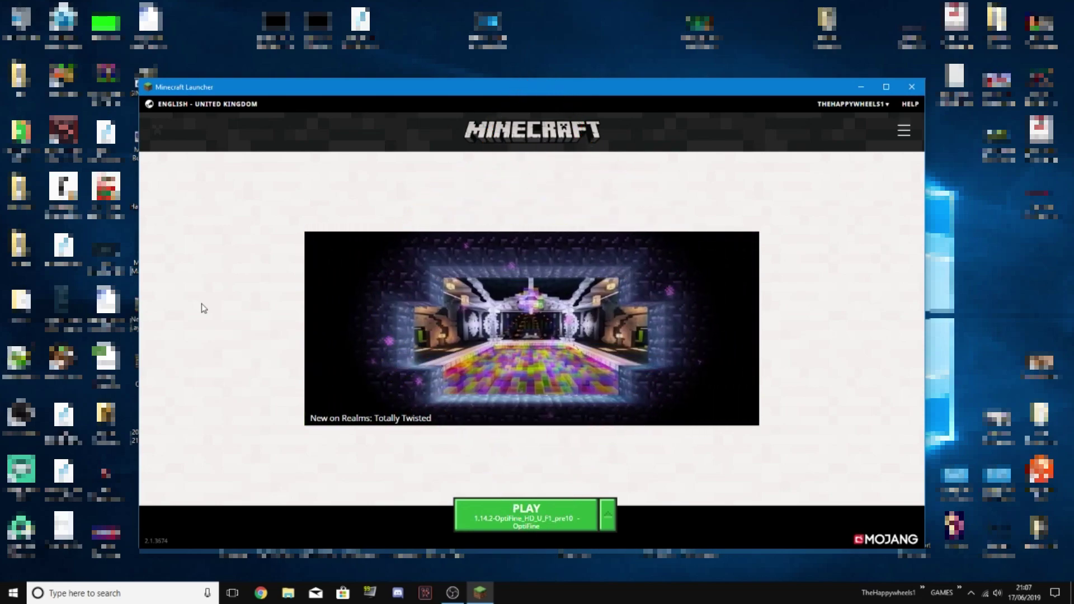
- Turn on updates to beta versions of the launcher and refresh the account's connection in the updated launcher
left_click(904, 132)
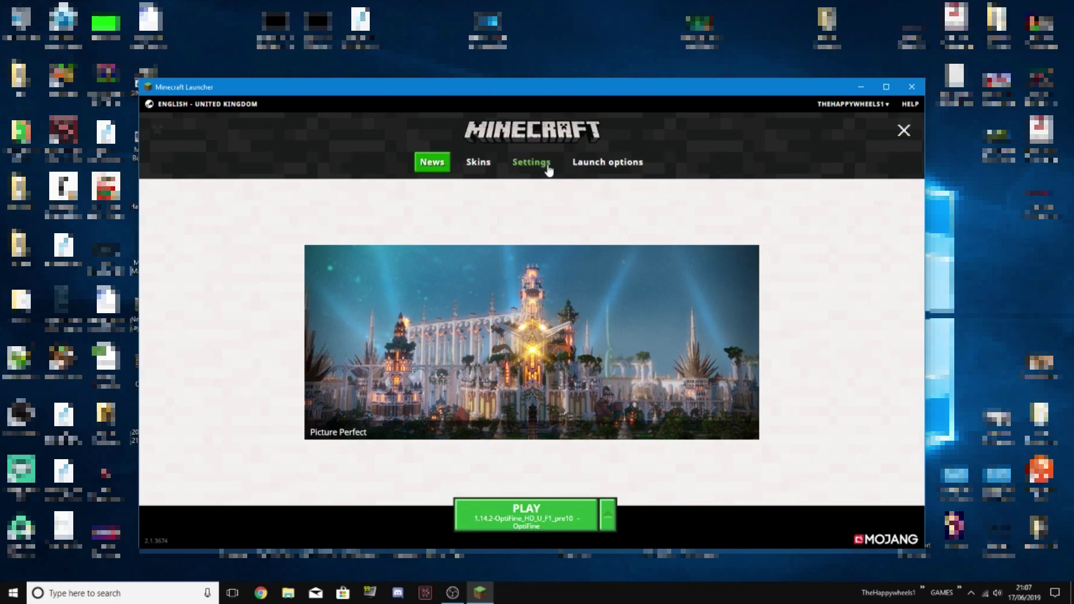
left_click(548, 170)
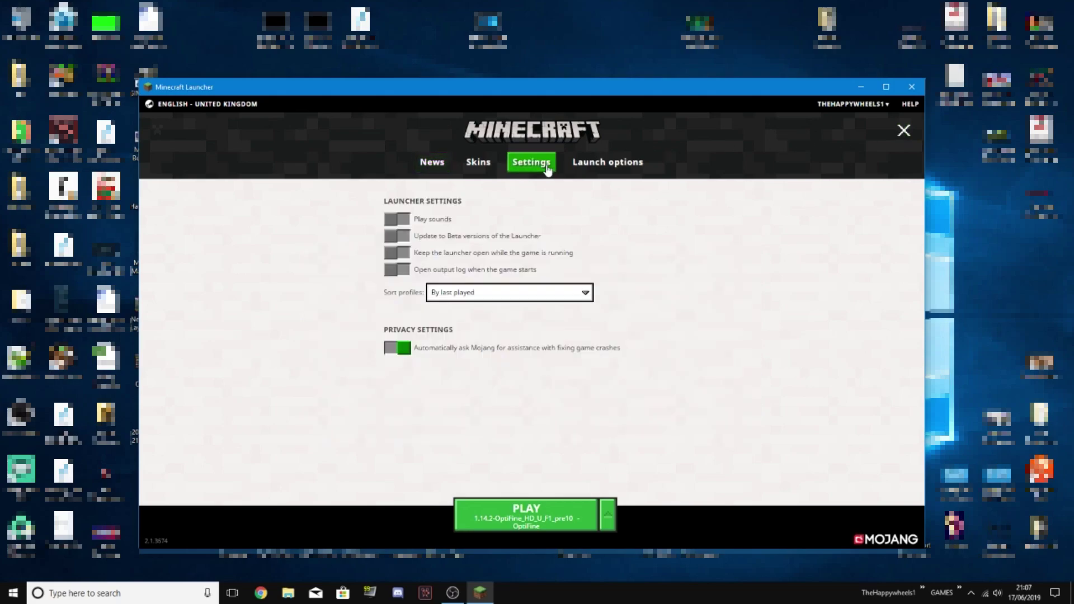
left_click(399, 236)
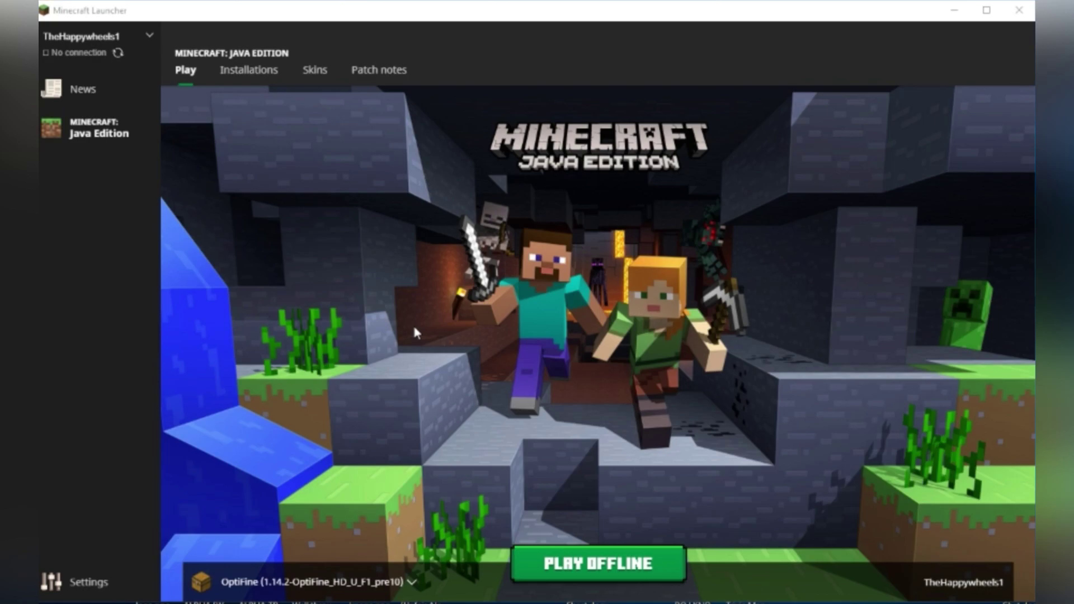
left_click(119, 54)
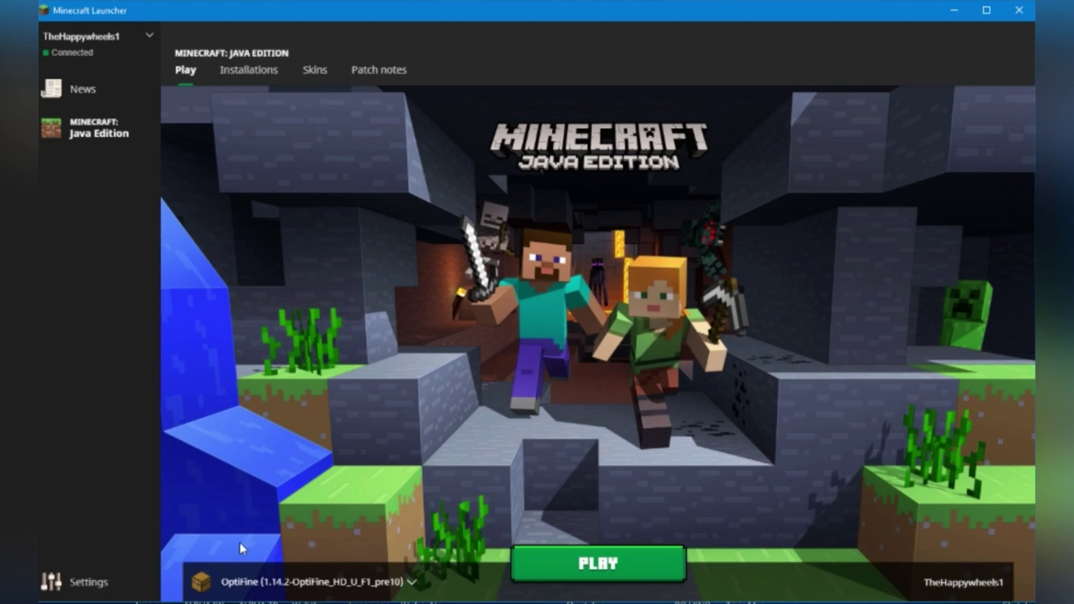
- View the list of playable installations and browse the news articles before returning to Java Edition
left_click(412, 582)
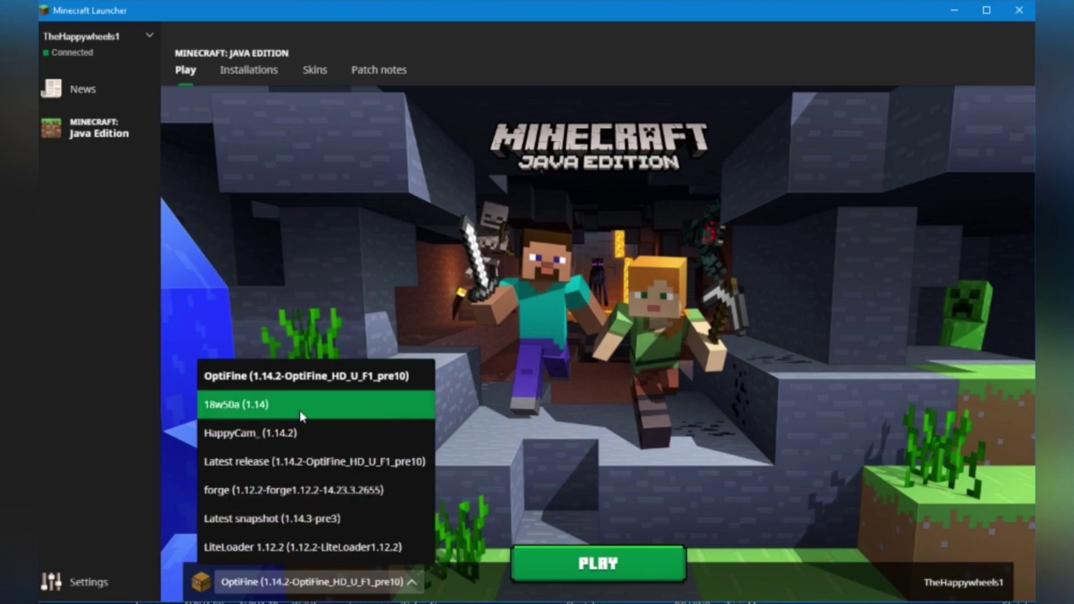
left_click(235, 269)
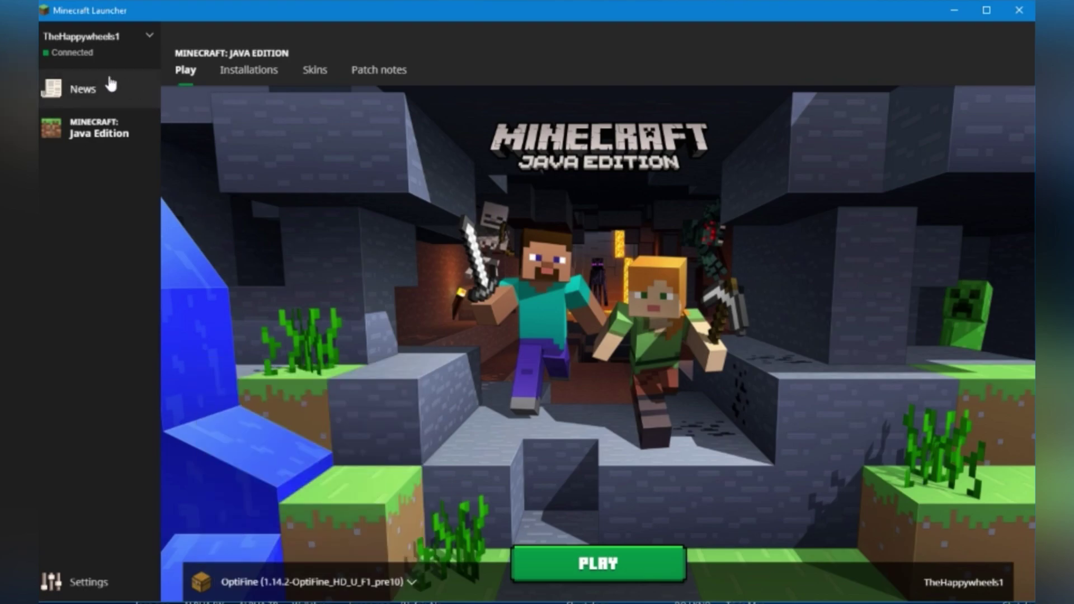
left_click(110, 85)
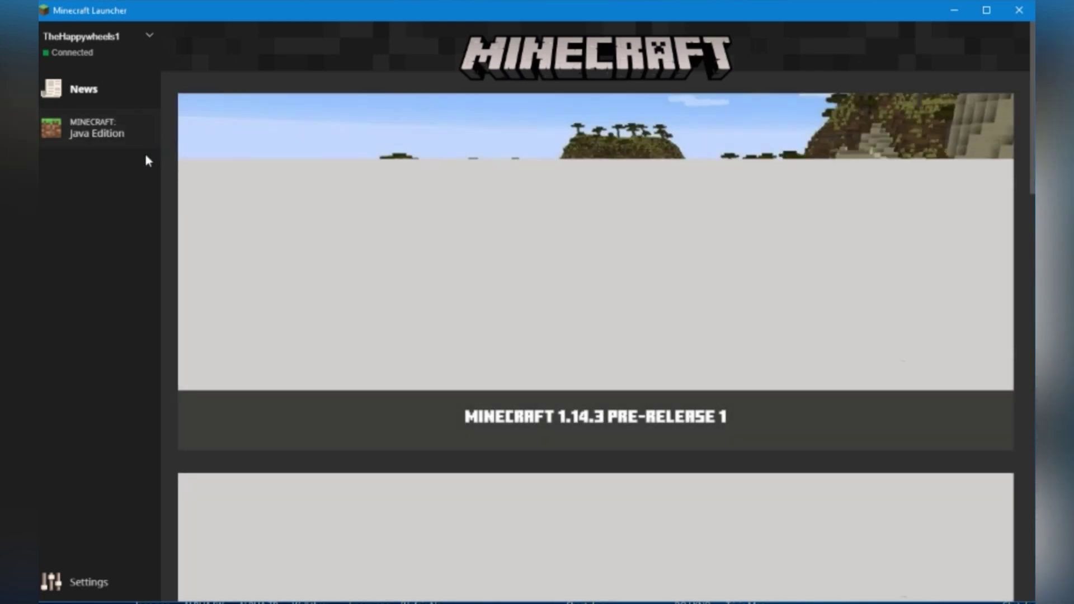
scroll(390, 199, "down", 3)
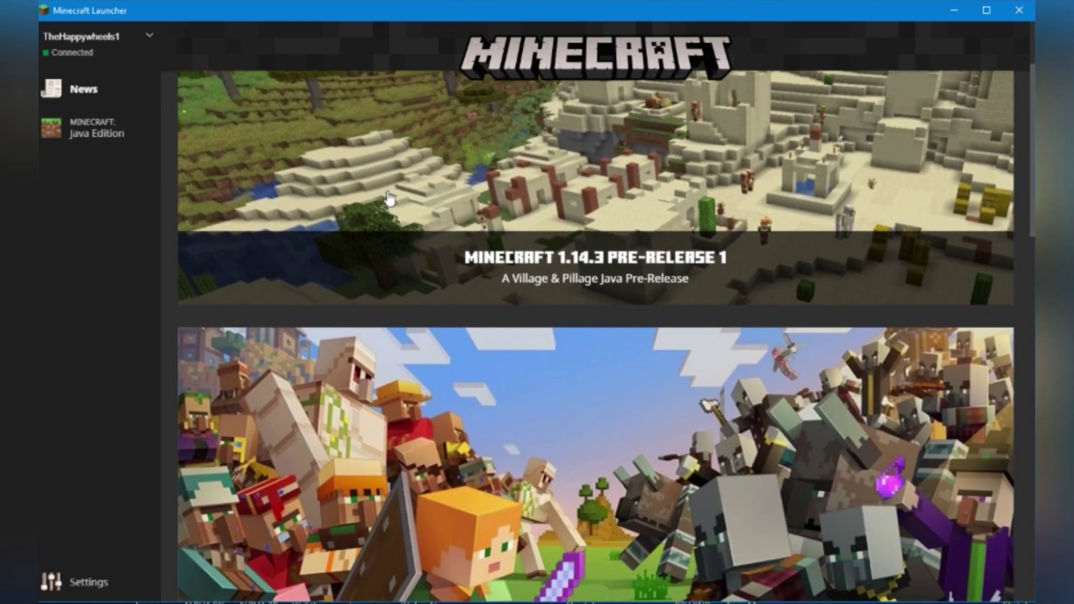
scroll(390, 198, "down", 20)
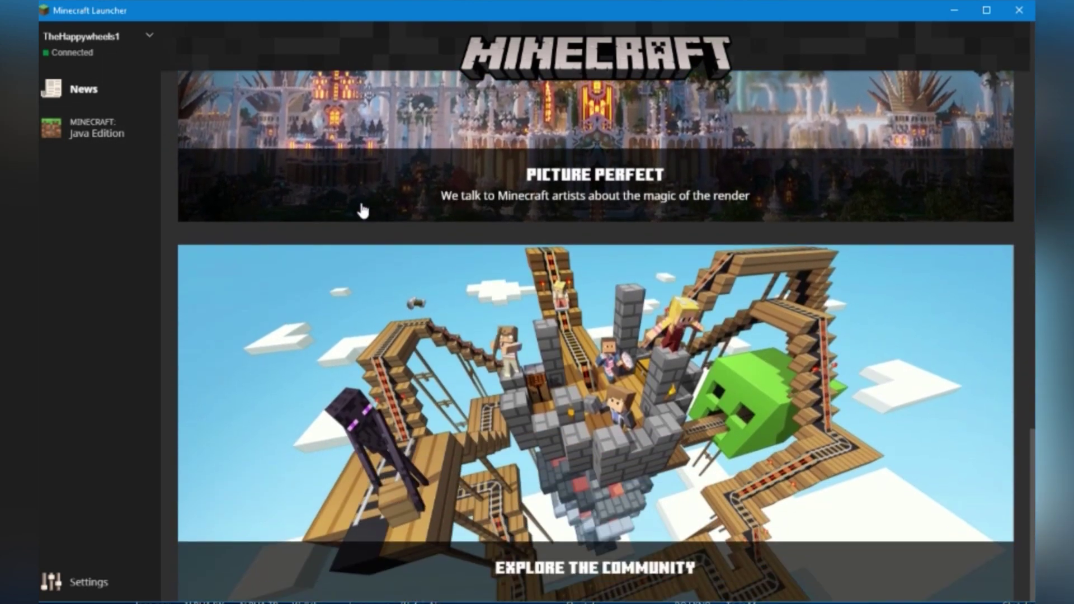
scroll(300, 456, "up", 15)
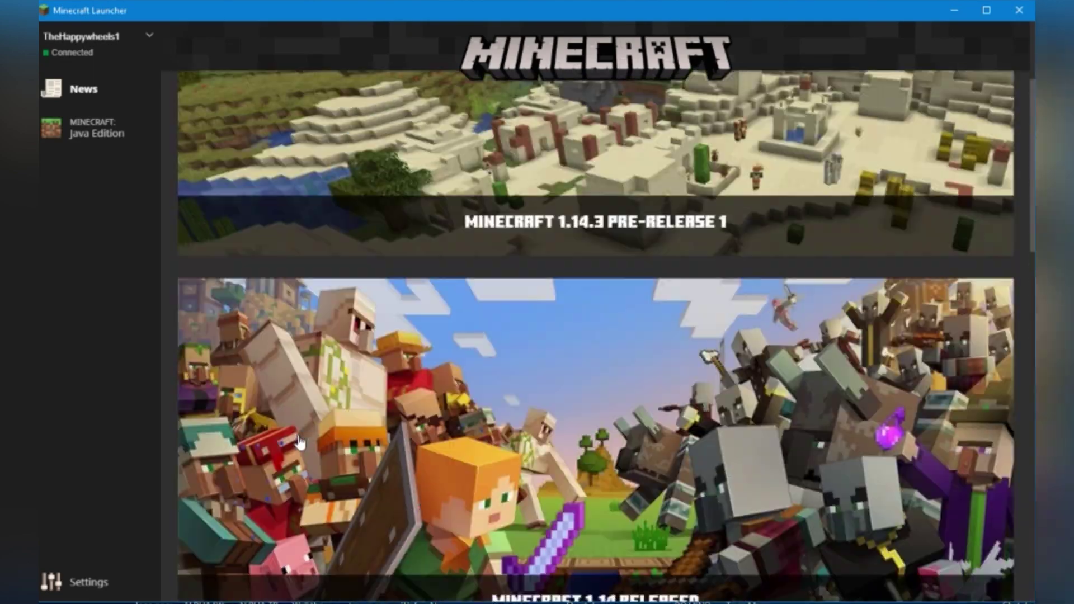
scroll(300, 442, "up", 4)
left_click(96, 128)
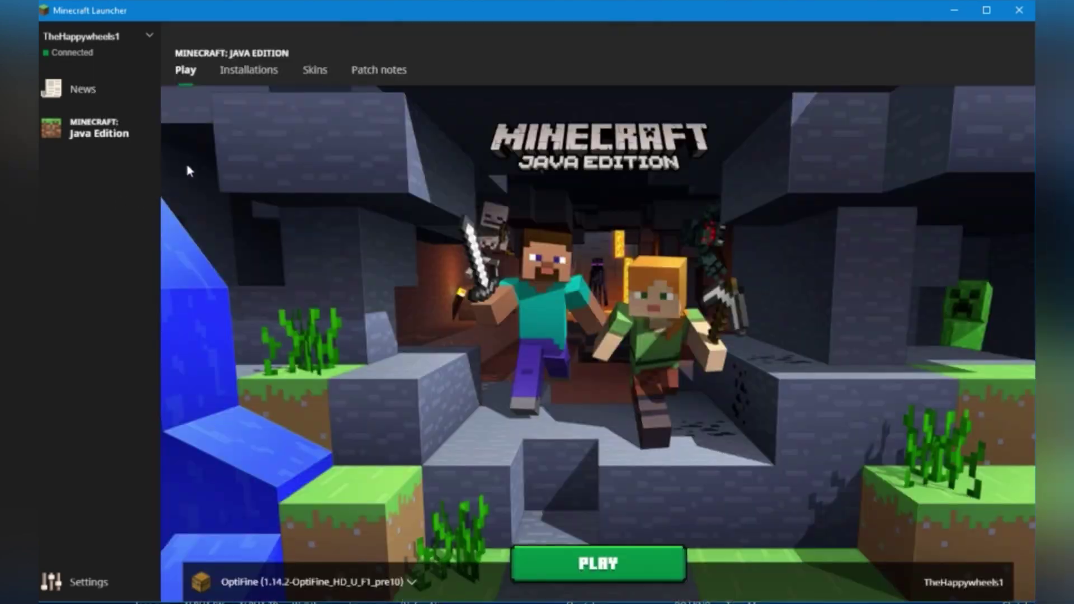
- View the account menu's options and display the list of Java Edition installations
left_click(147, 37)
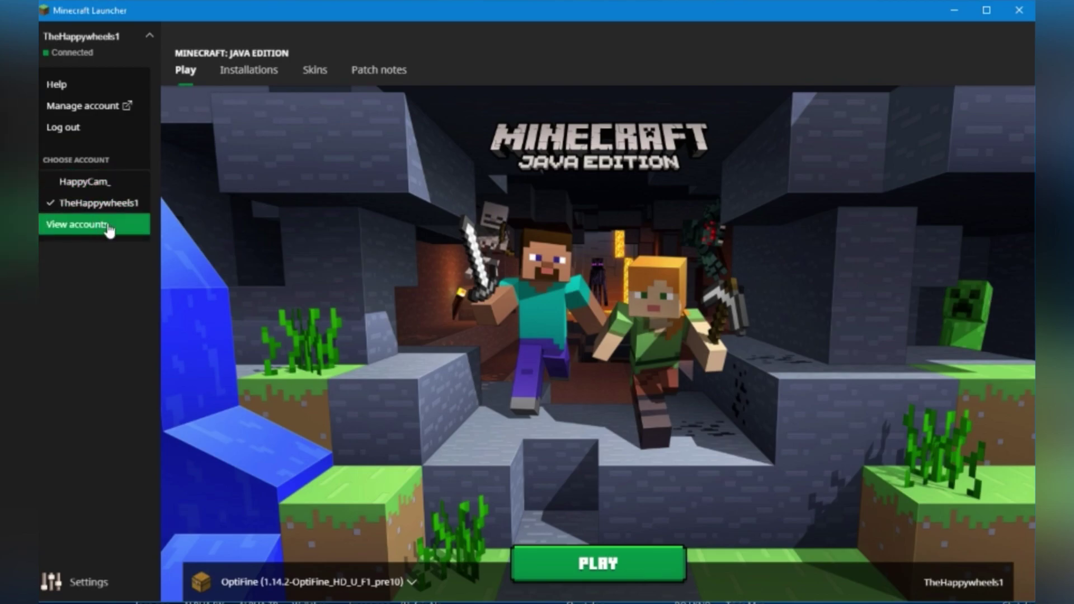
left_click(181, 97)
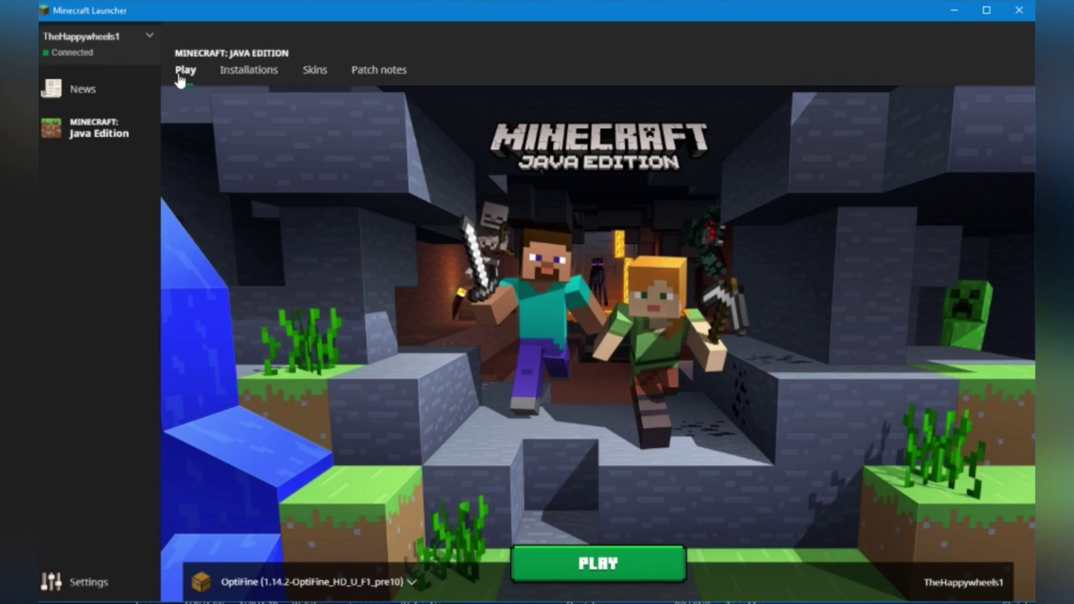
left_click(234, 83)
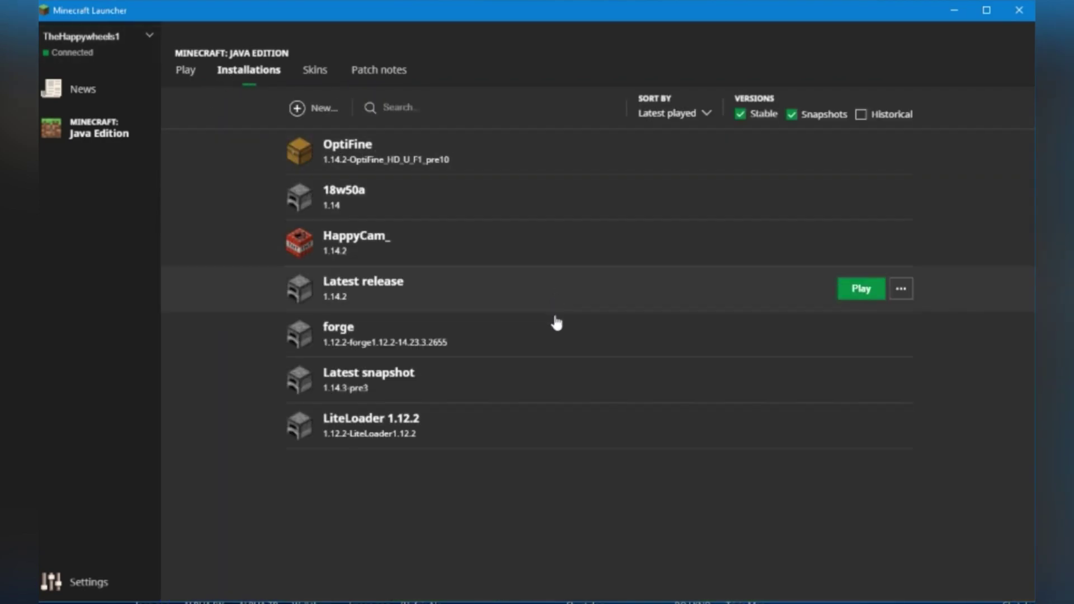
- Try hiding snapshot versions and stable versions in the installations list, restoring both filters each time
left_click(799, 118)
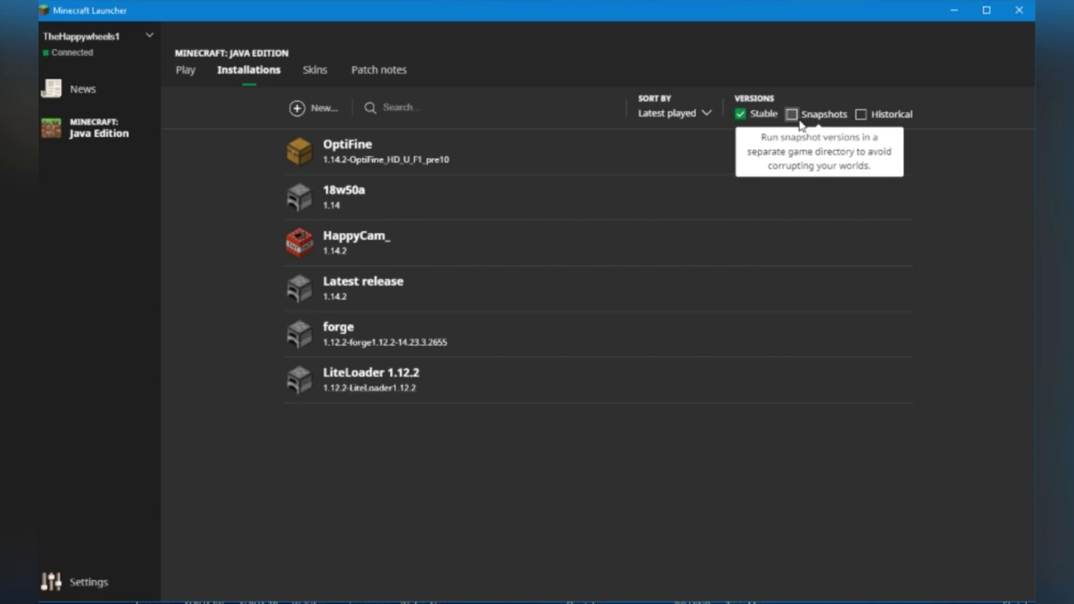
left_click(802, 125)
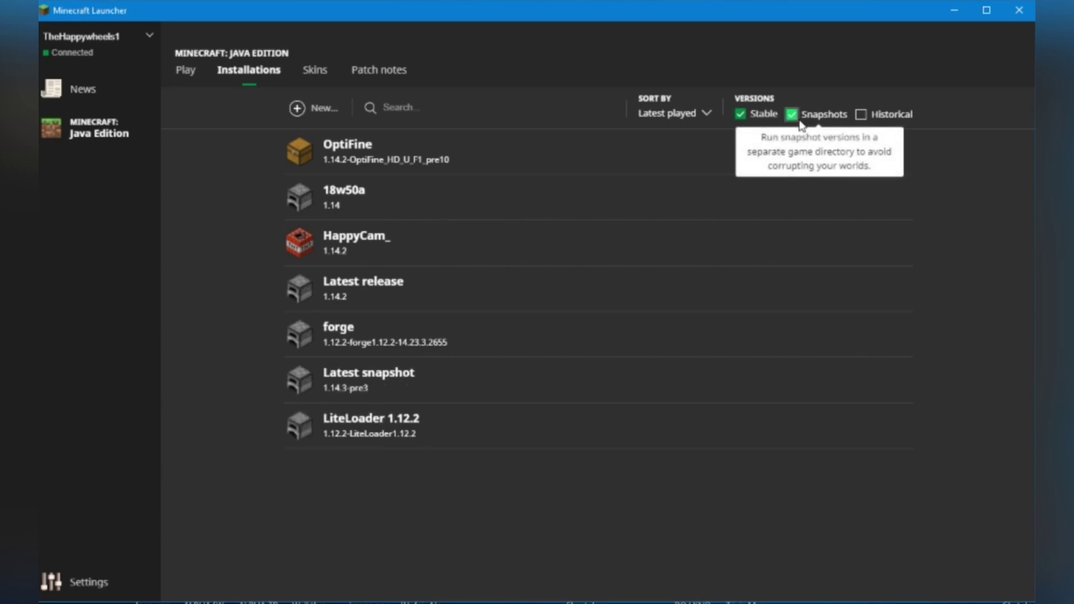
left_click(800, 121)
left_click(800, 121)
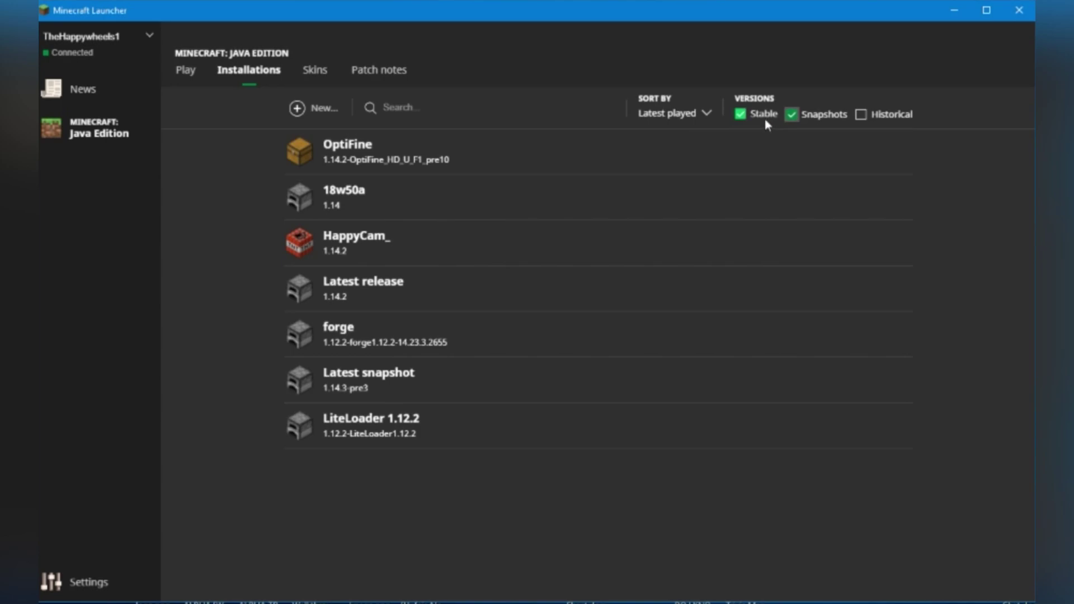
left_click(742, 114)
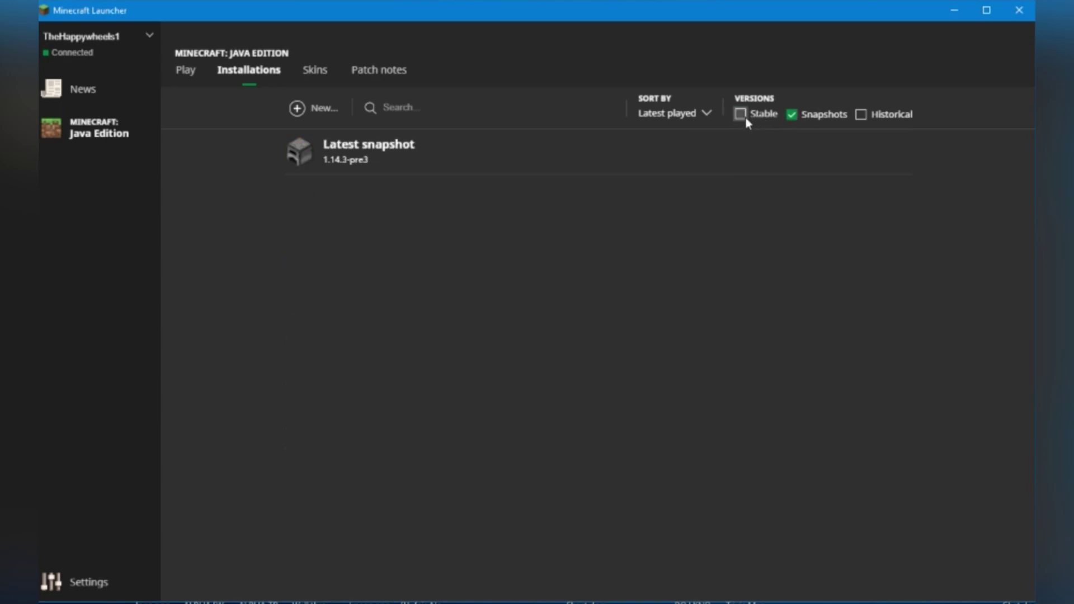
left_click(746, 117)
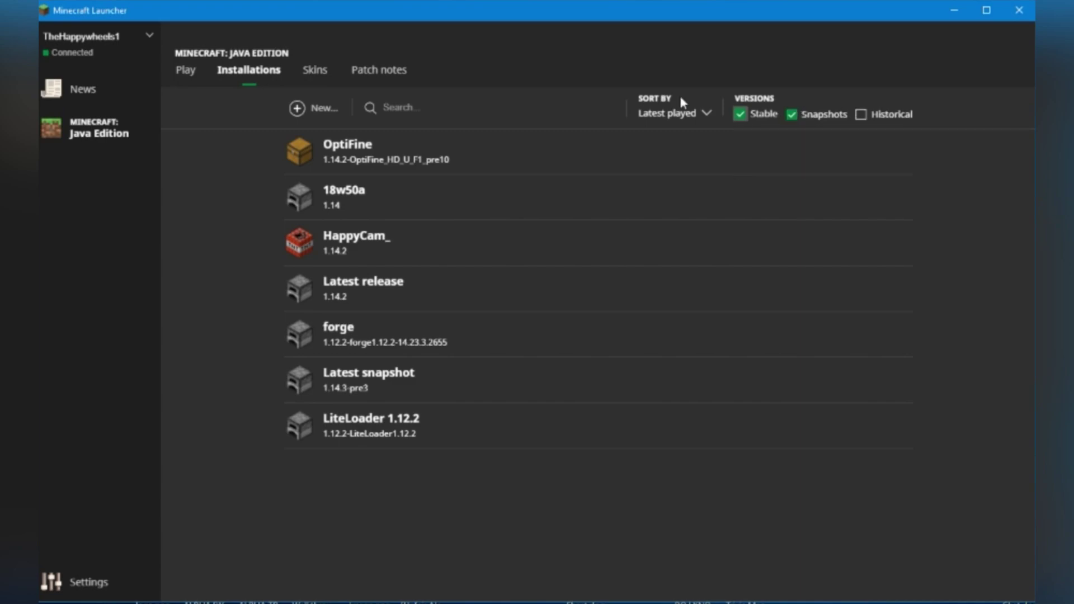
- Start a new installation with version release 1.14.2-OptiFine_HD_U_F1_pre10 and the snowy dirt block icon
left_click(303, 111)
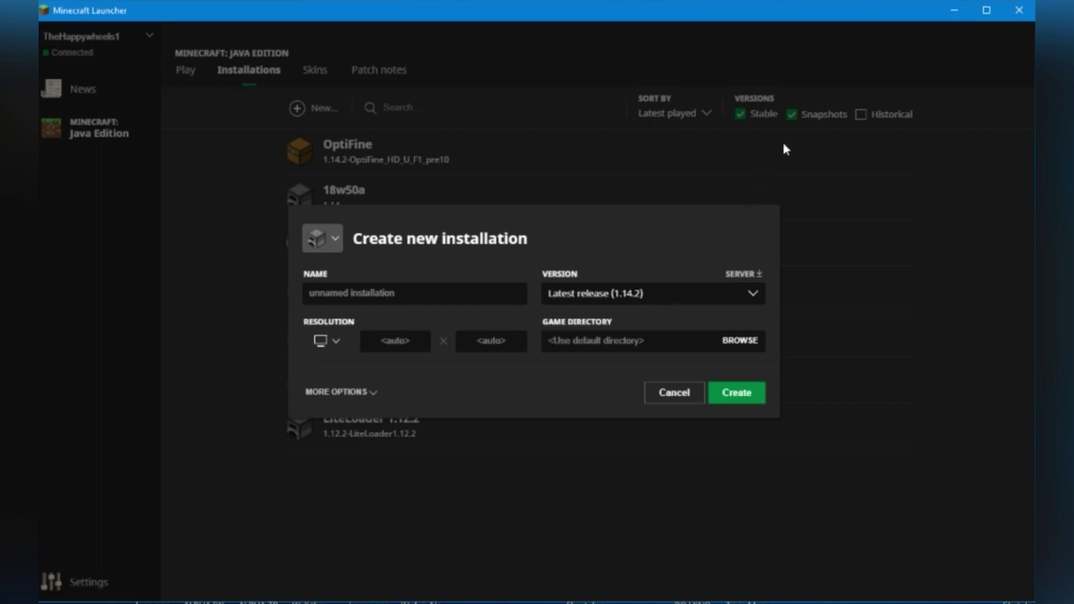
left_click(627, 294)
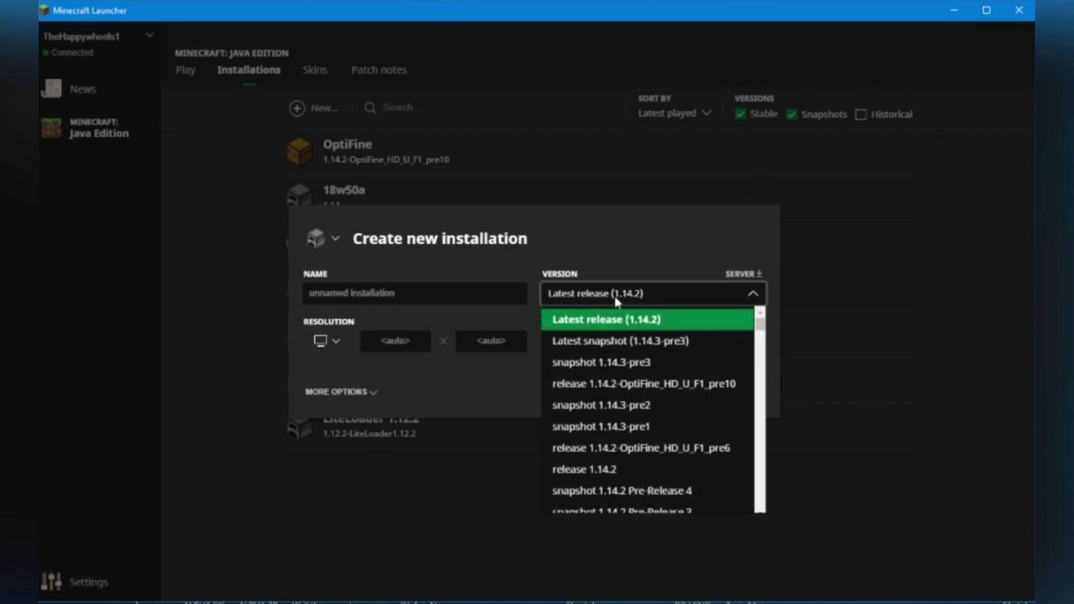
scroll(632, 392, "down", 8)
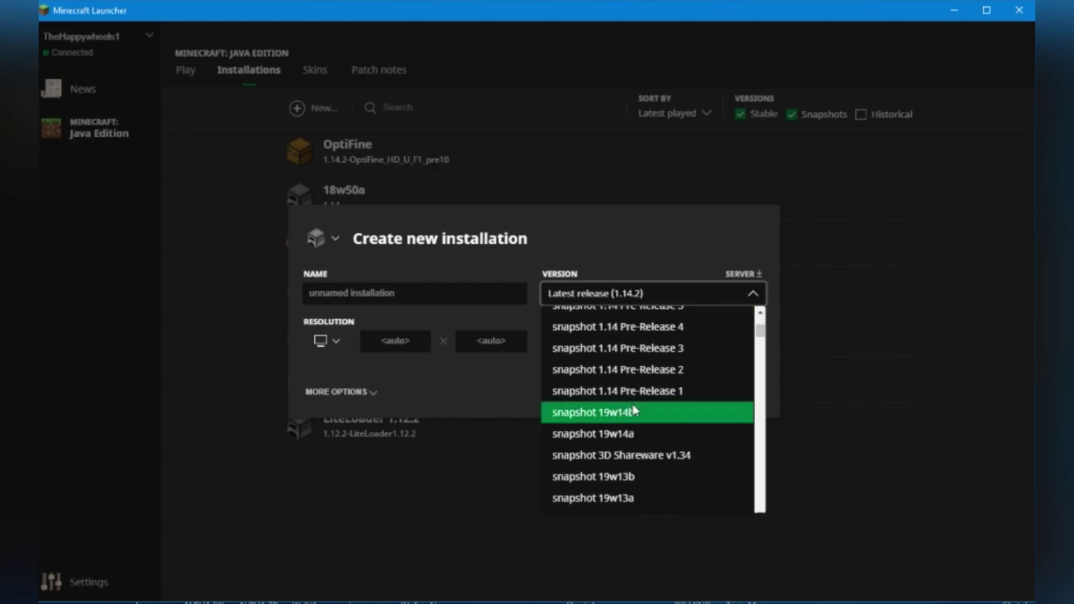
scroll(644, 442, "up", 5)
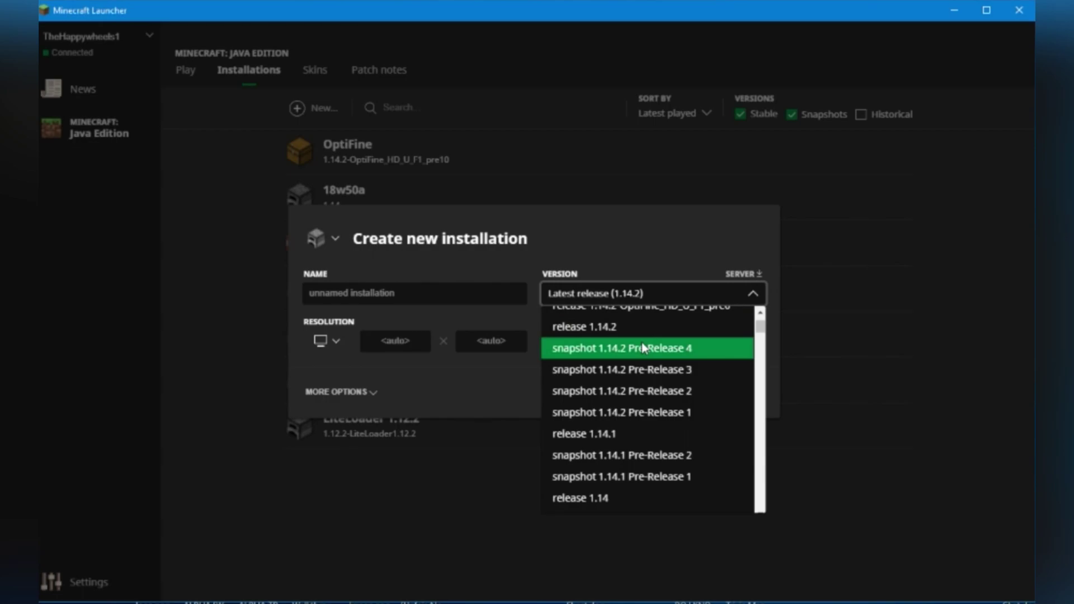
scroll(644, 352, "up", 2)
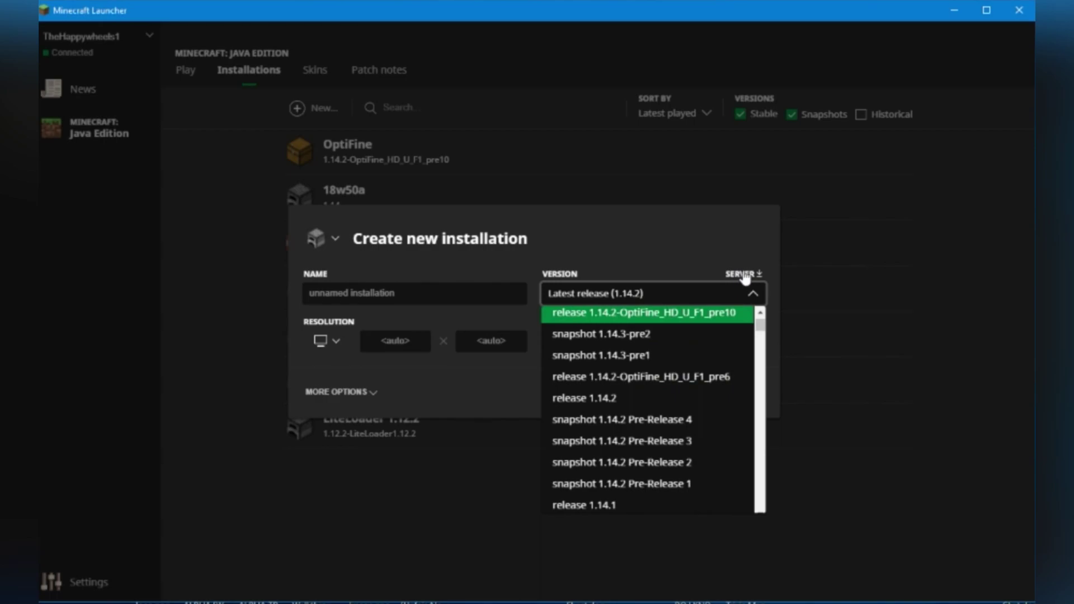
left_click(688, 320)
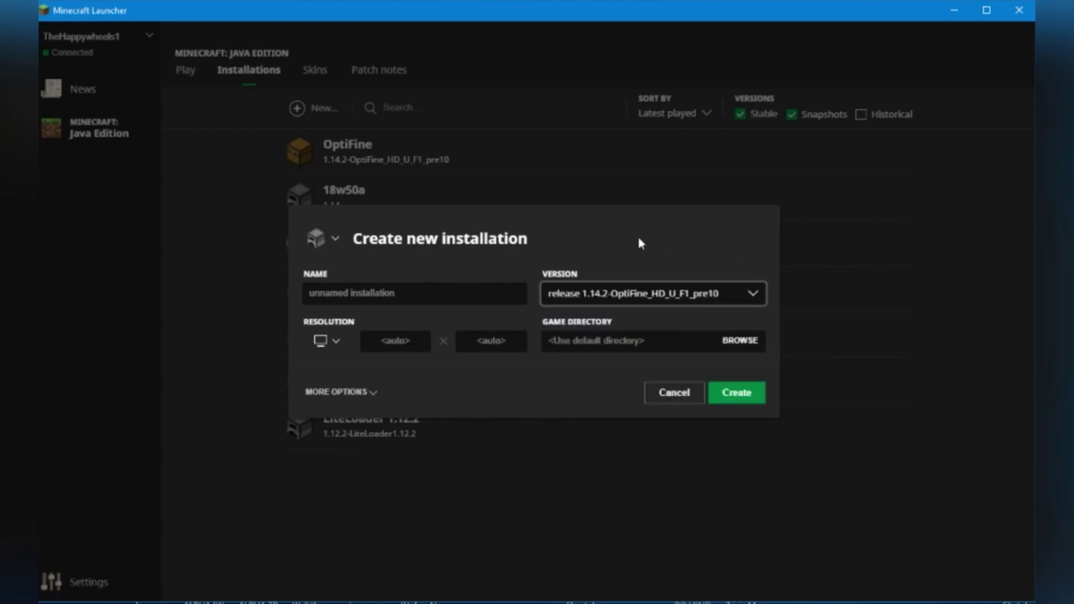
left_click(323, 245)
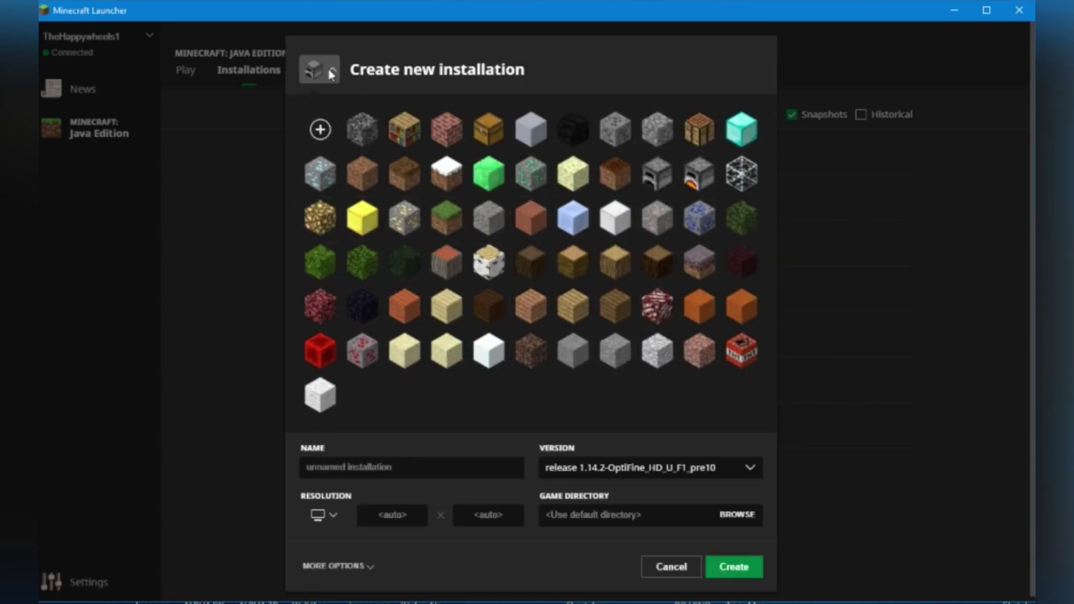
left_click(444, 175)
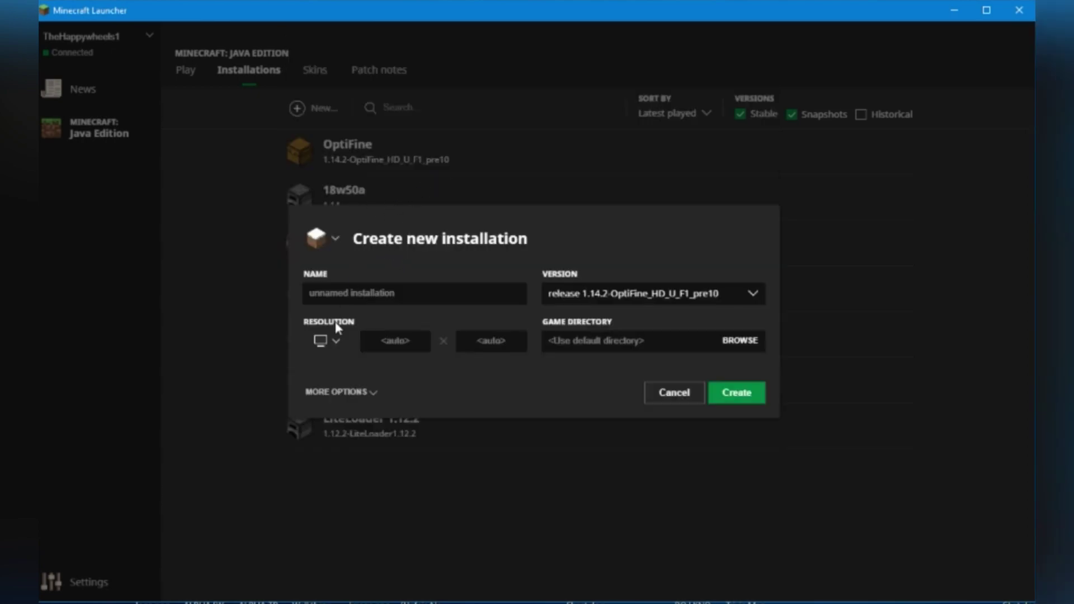
- Set the new installation's resolution to auto and view its Java executable and JVM arguments options before discarding it
left_click(339, 352)
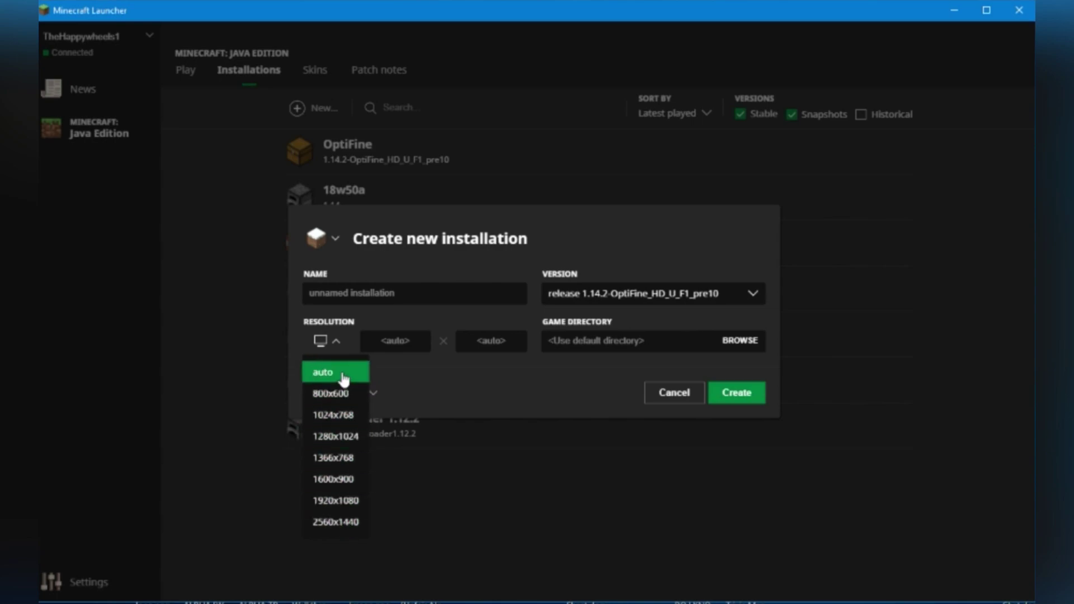
left_click(343, 380)
left_click(364, 393)
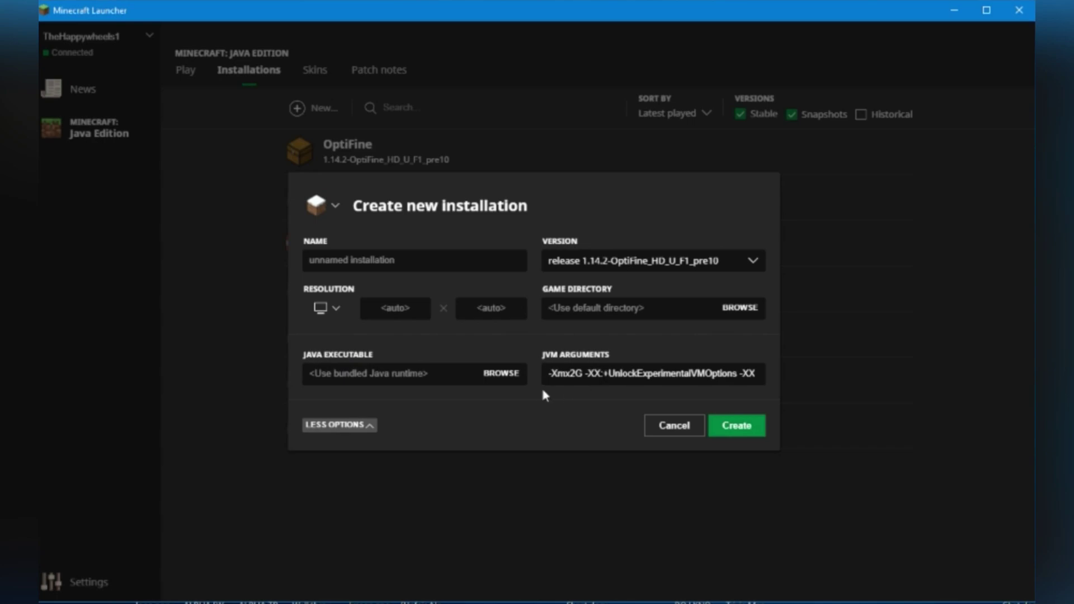
left_click(499, 378)
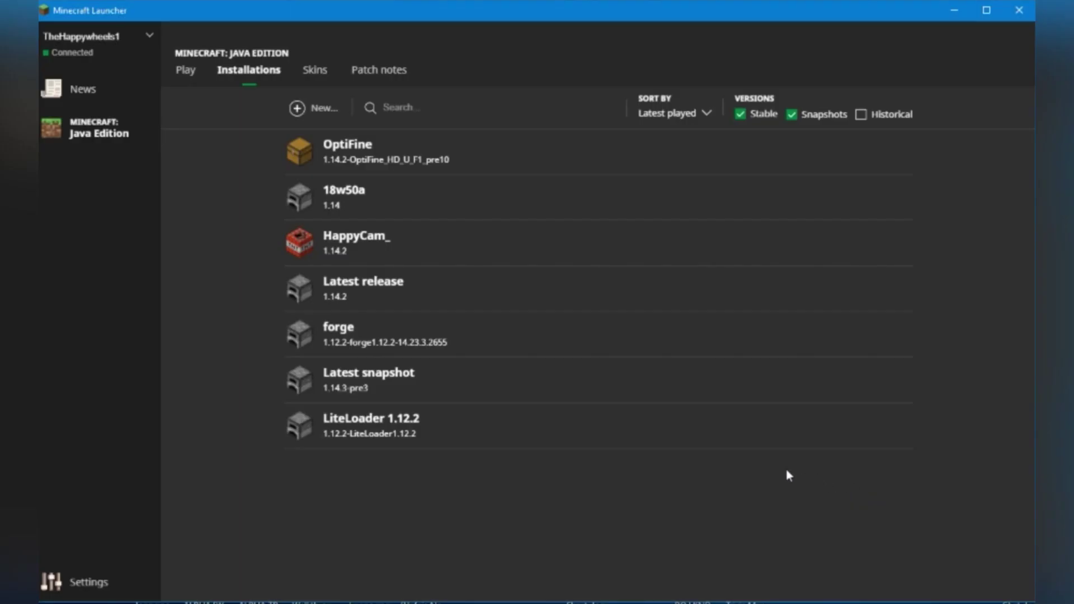
- View the sorting options, search the installations for "Hap" and clear the search
left_click(670, 115)
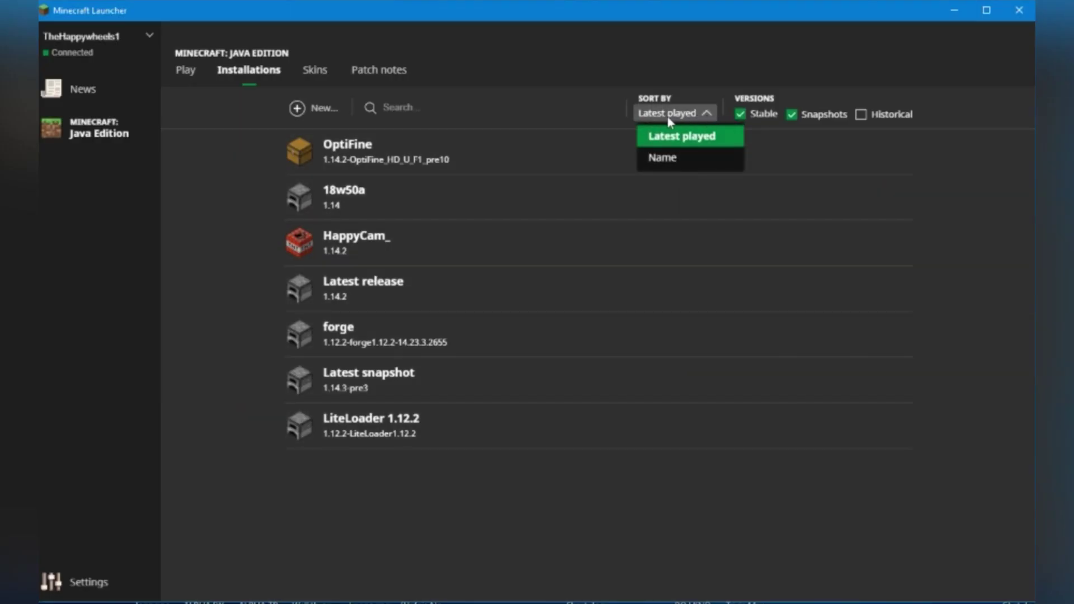
left_click(541, 101)
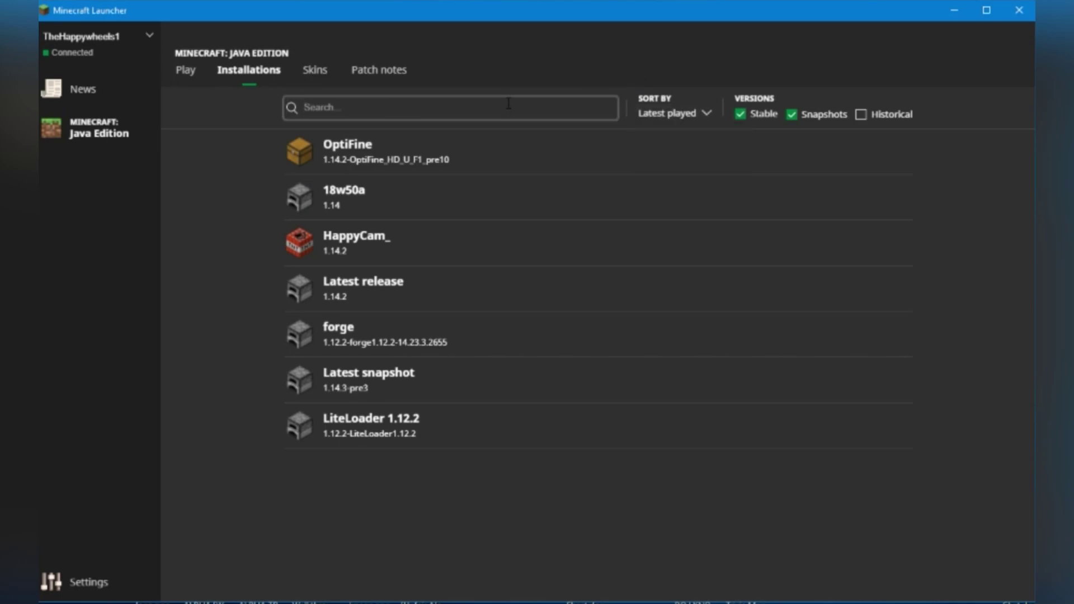
type("Hap")
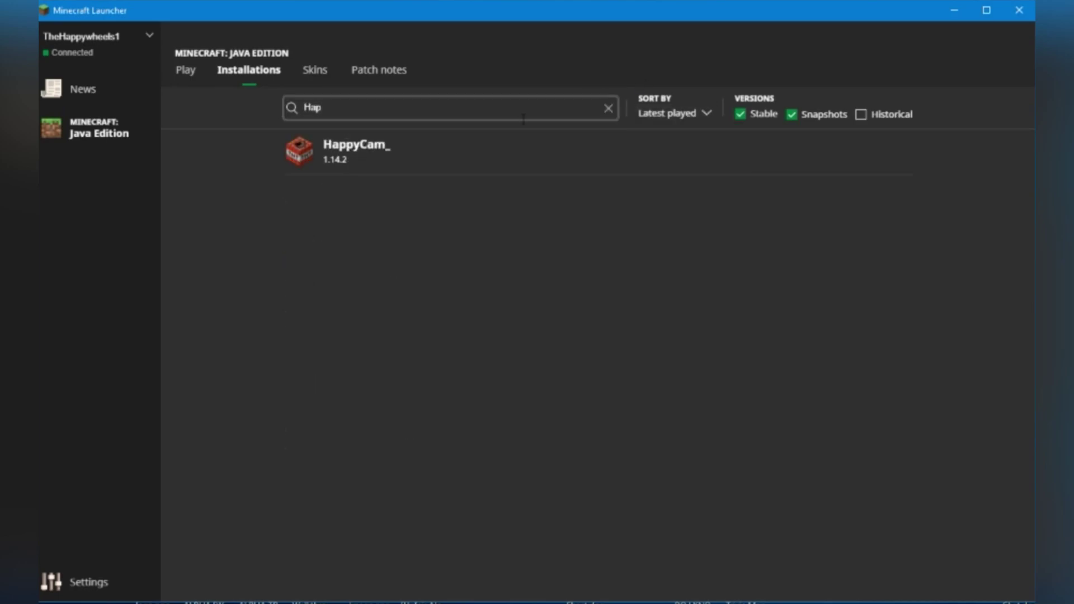
mouse_move(455, 155)
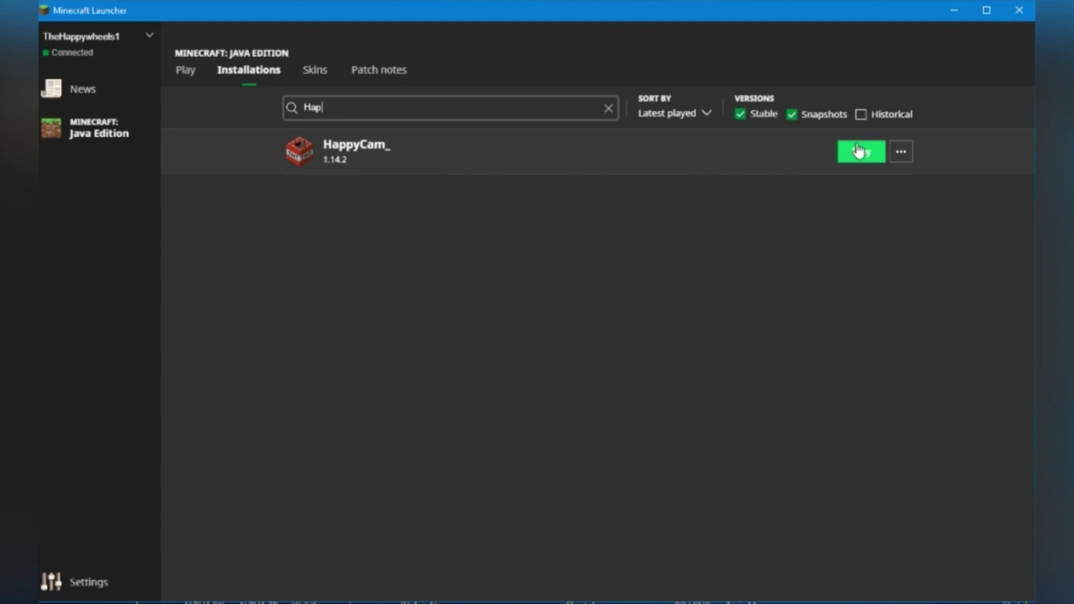
key("BackSpace")
key("BackSpace")
key("BackSpace")
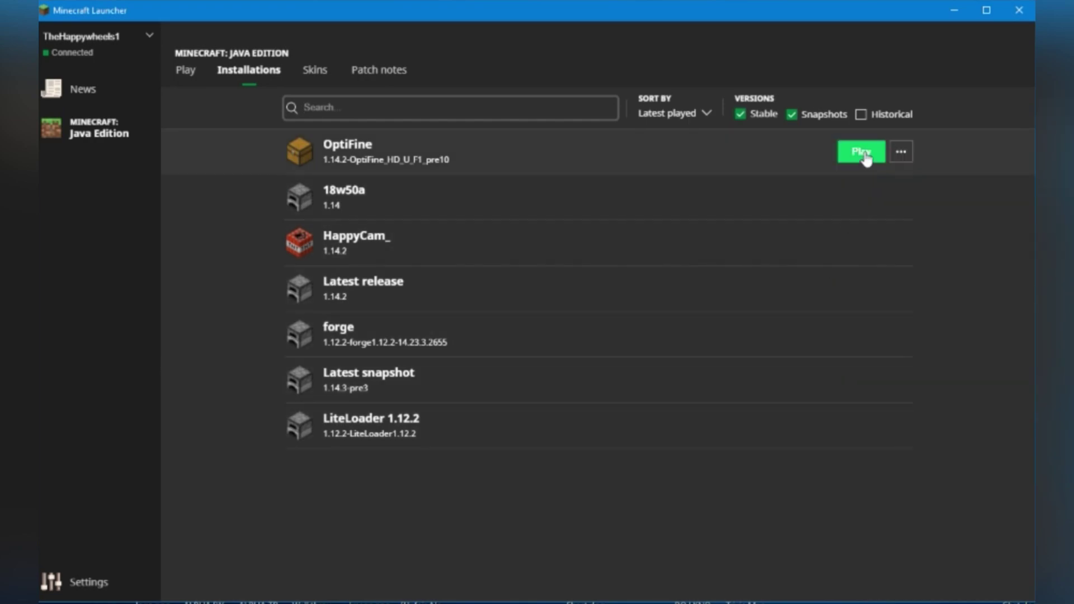
- View the OptiFine installation's edit, duplicate and delete options, and check the Skins page
left_click(900, 159)
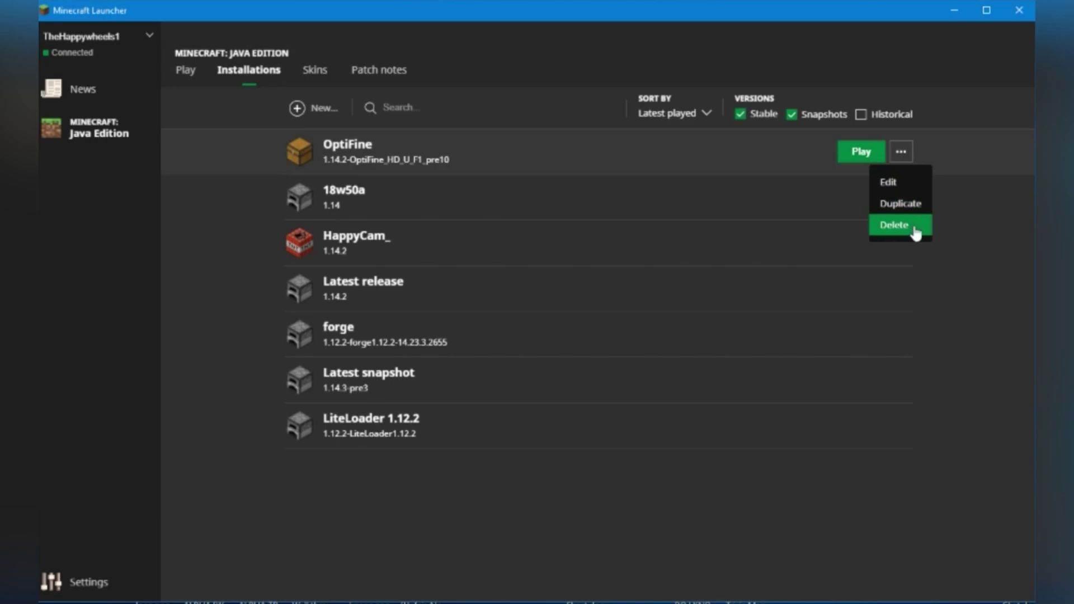
left_click(315, 71)
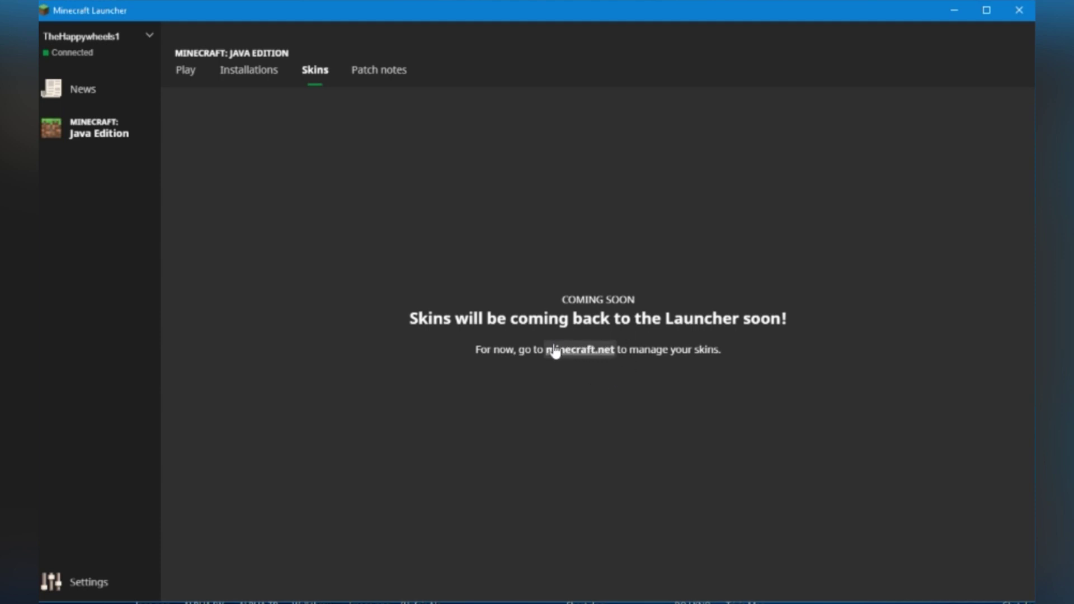
- Read through the 1.14.0 Village & Pillage patch notes as far as the decorative blocks section and return to the beginning
left_click(367, 79)
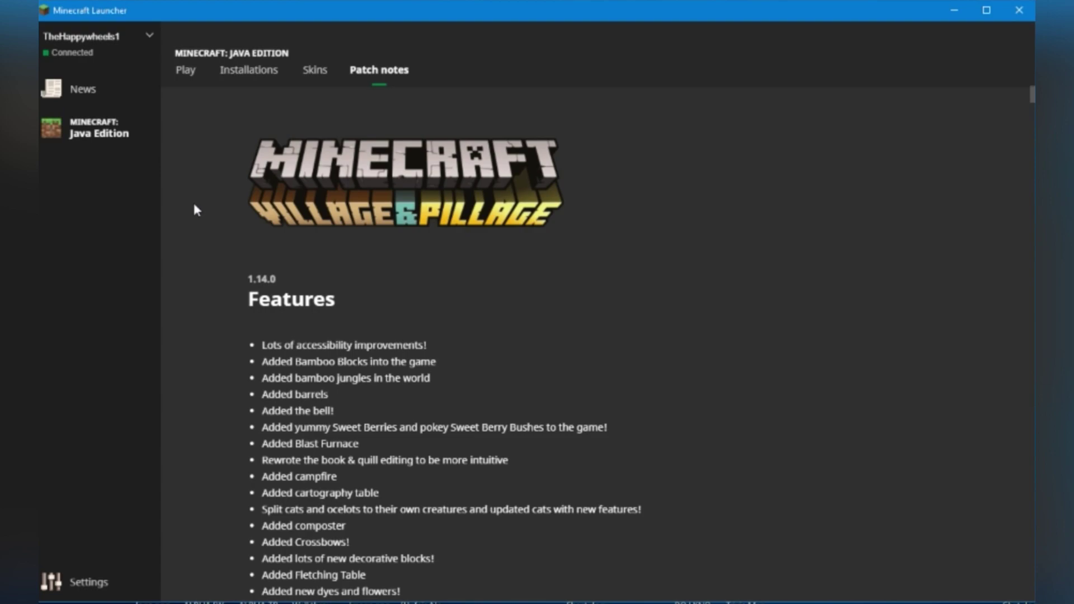
scroll(220, 173, "down", 8)
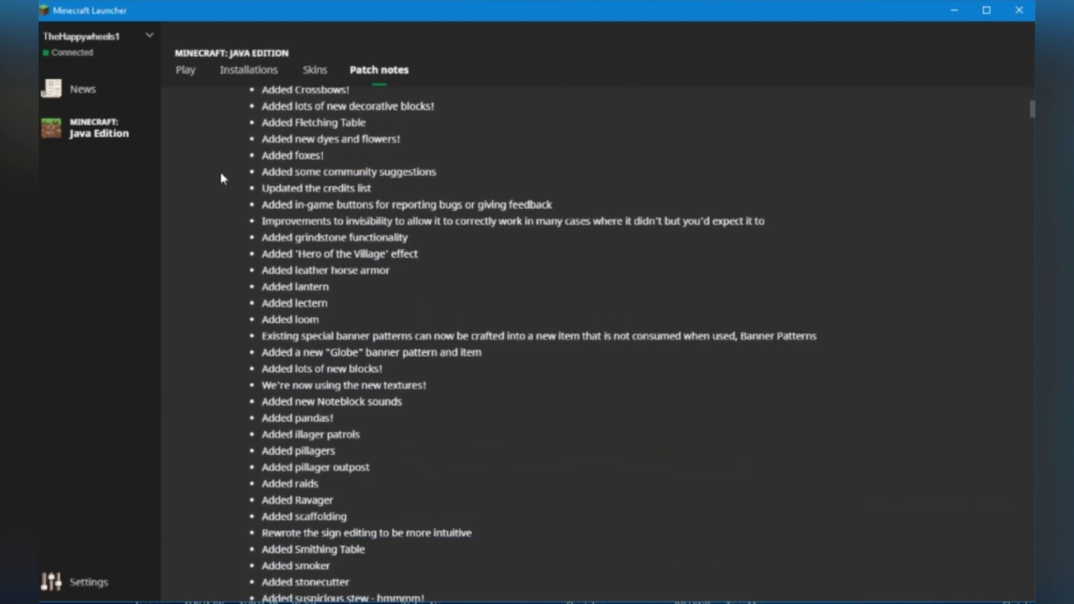
scroll(220, 174, "down", 10)
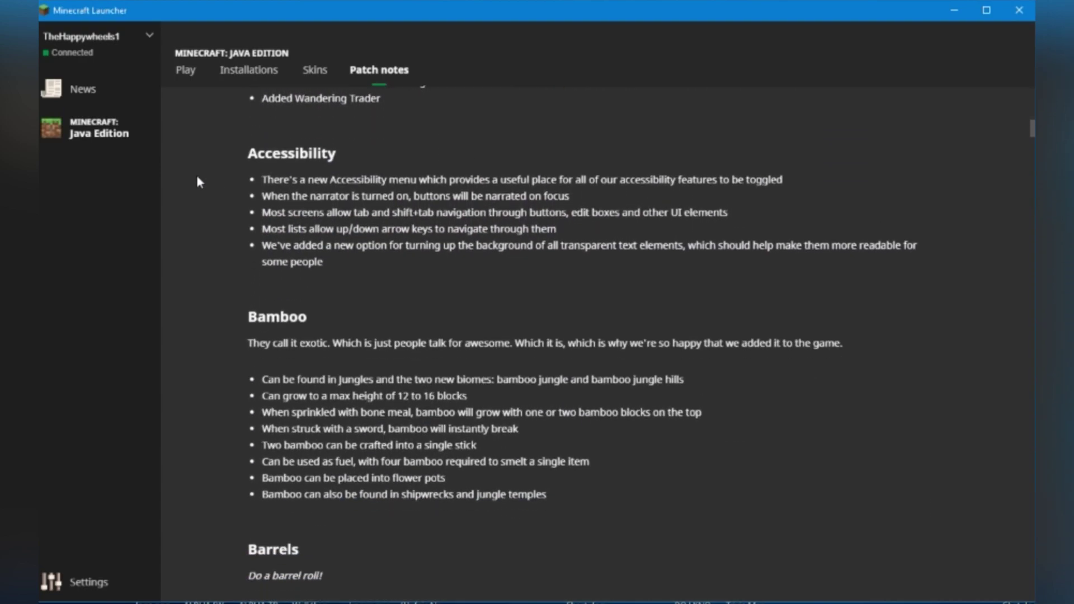
scroll(197, 181, "down", 15)
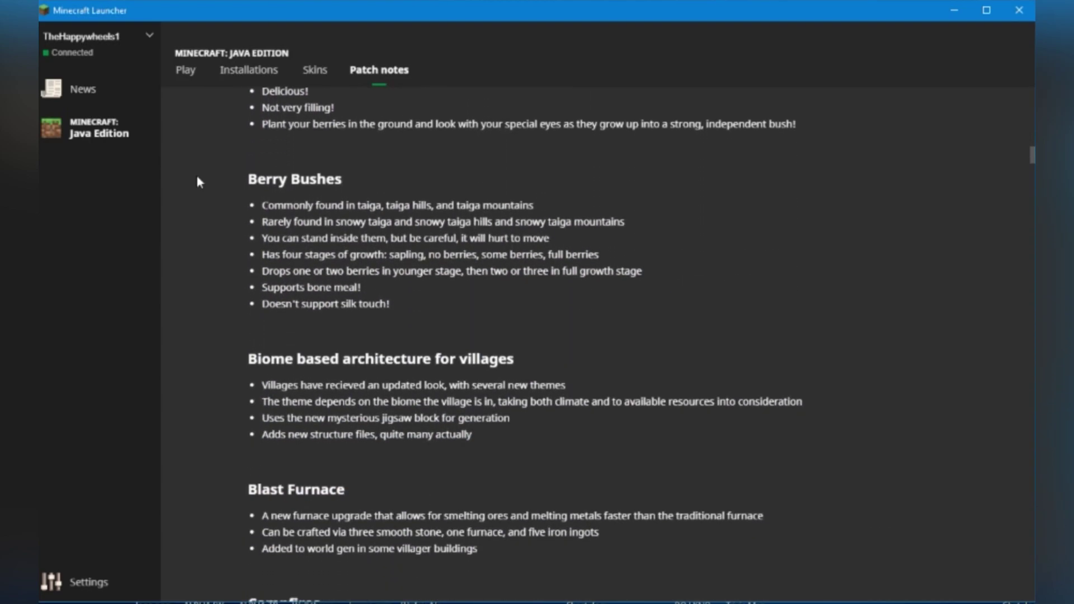
scroll(197, 181, "down", 15)
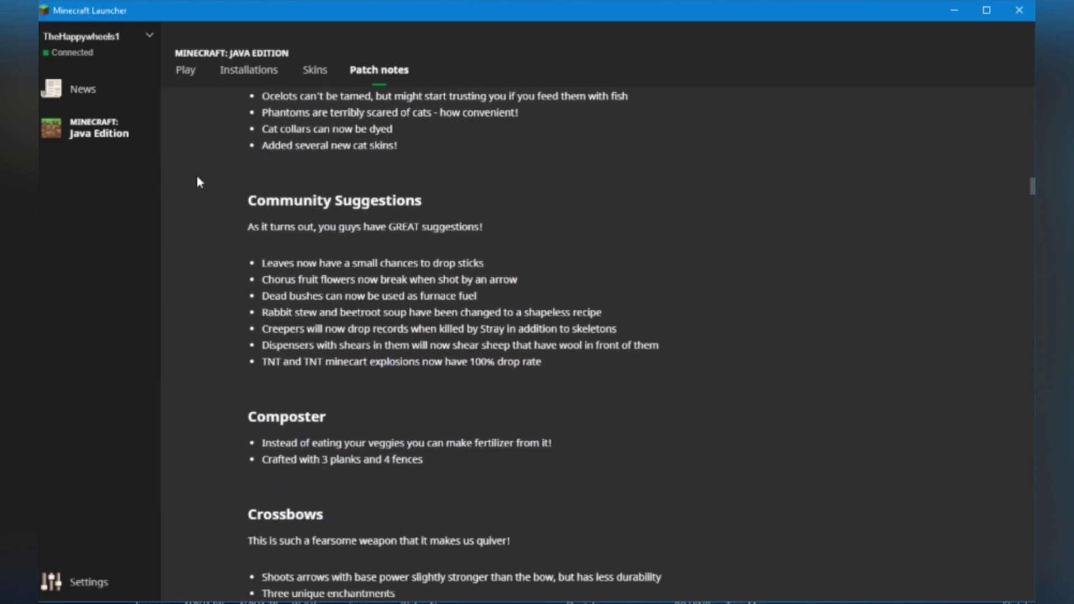
scroll(197, 181, "down", 18)
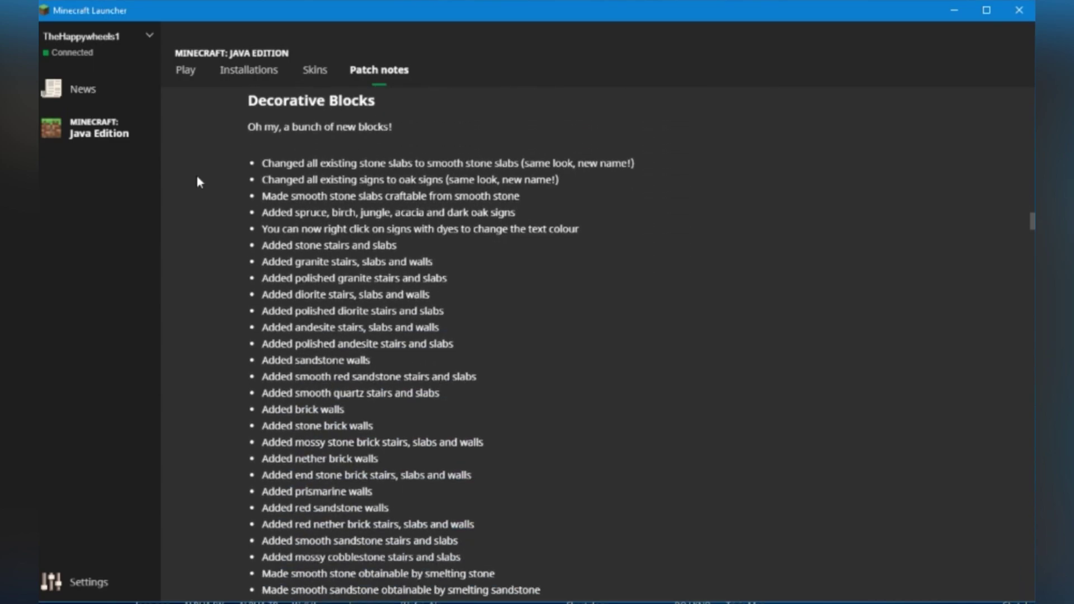
scroll(197, 180, "down", 6)
scroll(197, 181, "up", 20)
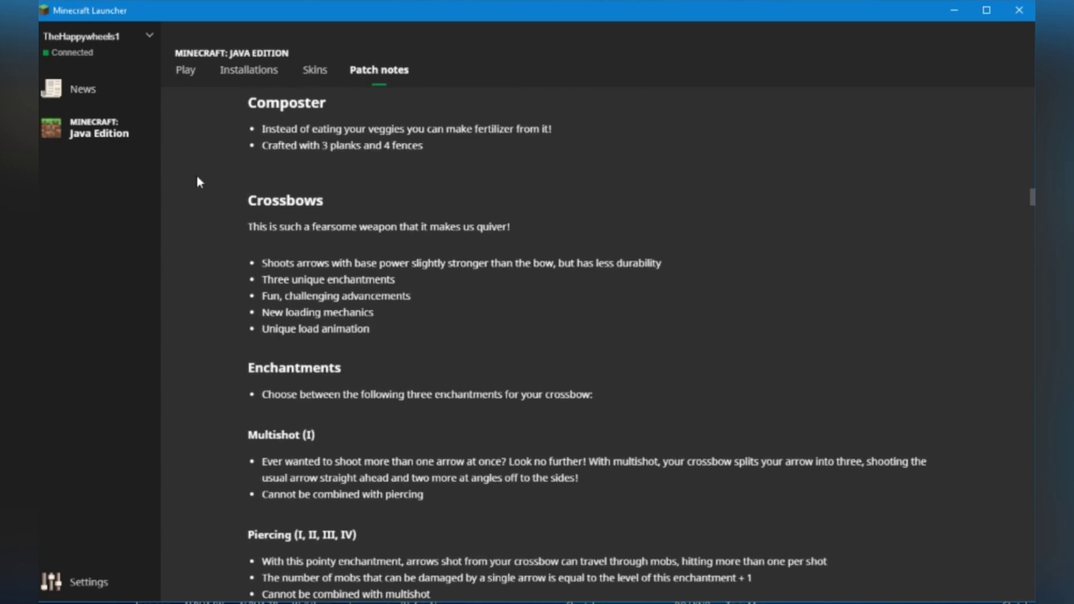
scroll(197, 178, "up", 20)
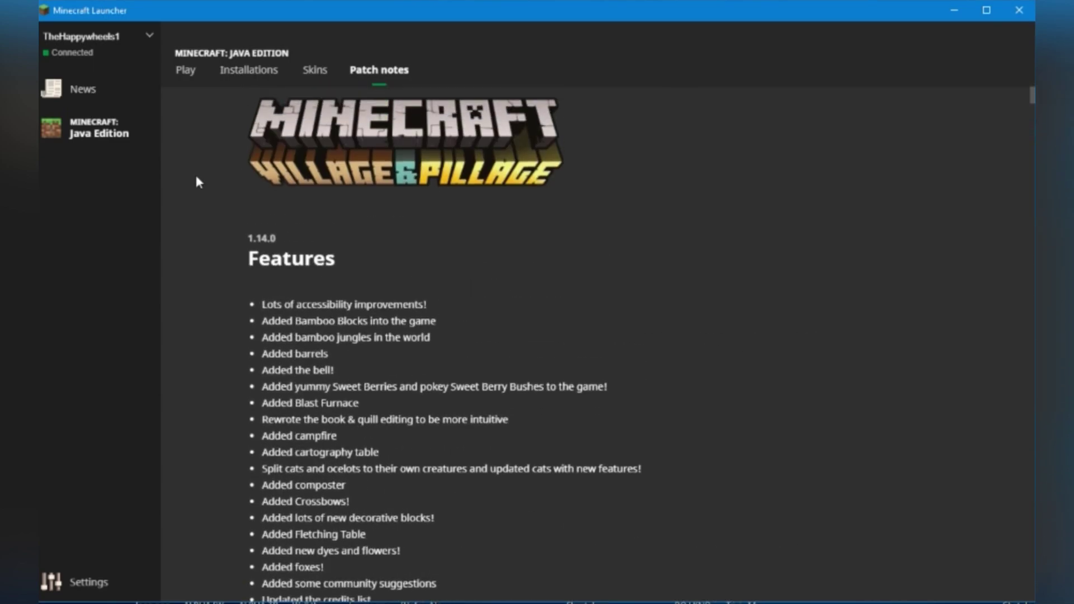
scroll(197, 181, "up", 1)
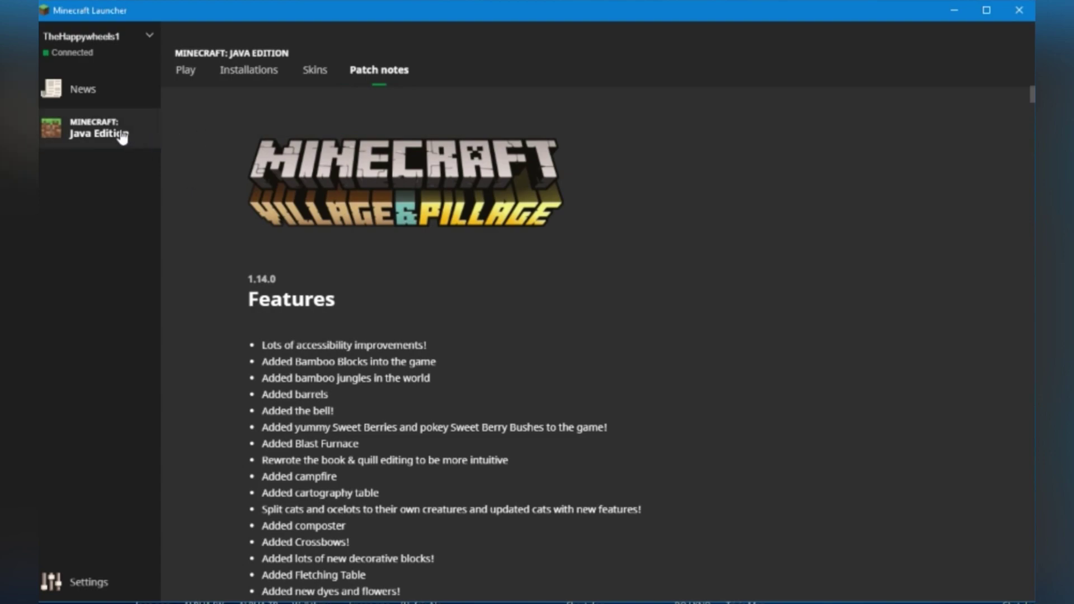
- Show the Java Edition play page, and view the available languages in the launcher's general settings without changing the language
left_click(85, 135)
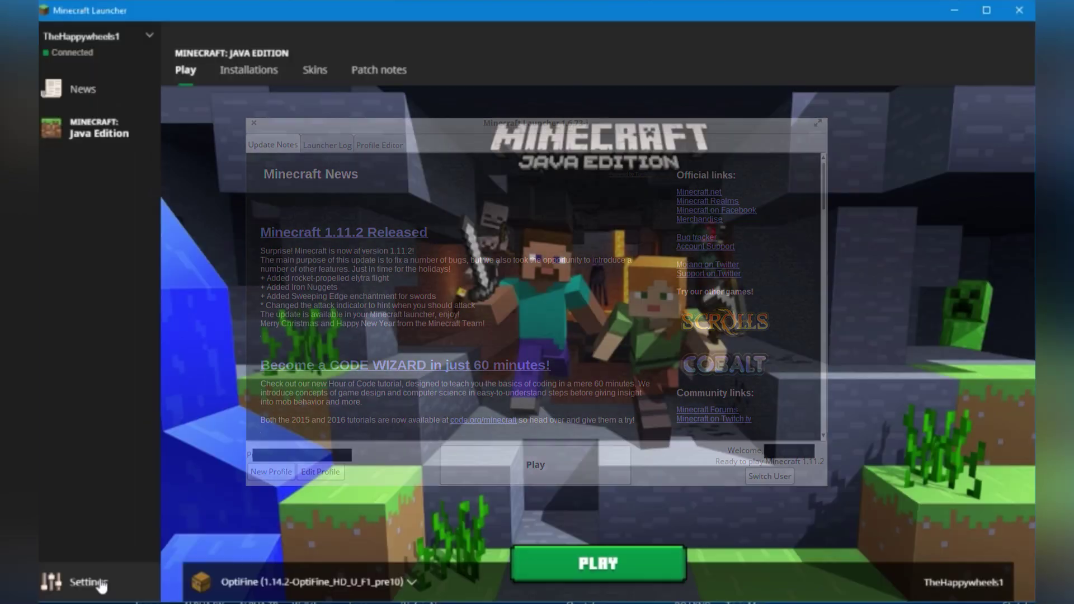
left_click(100, 583)
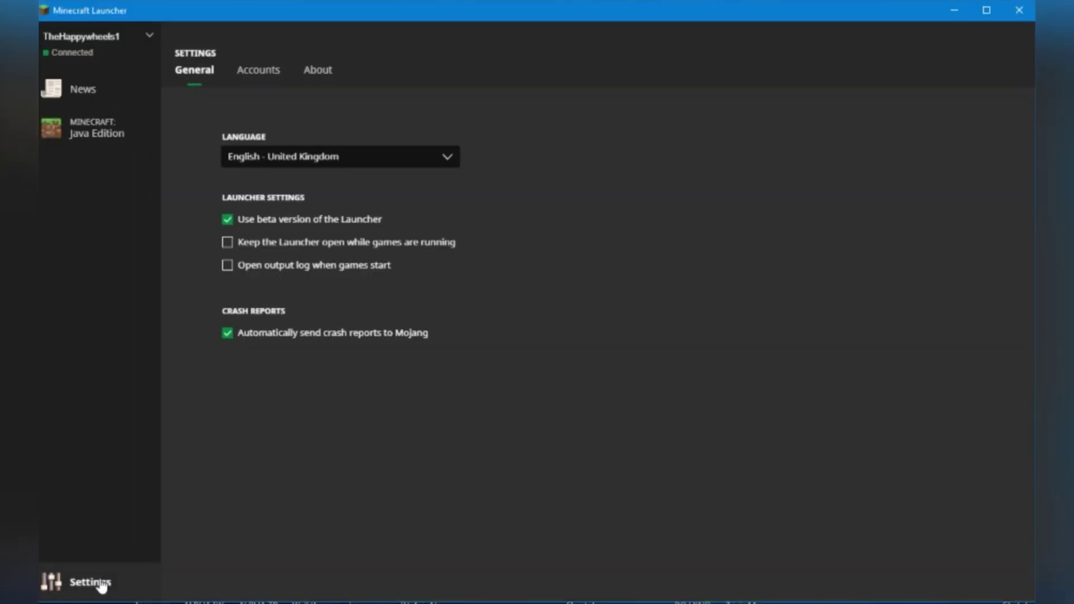
left_click(253, 159)
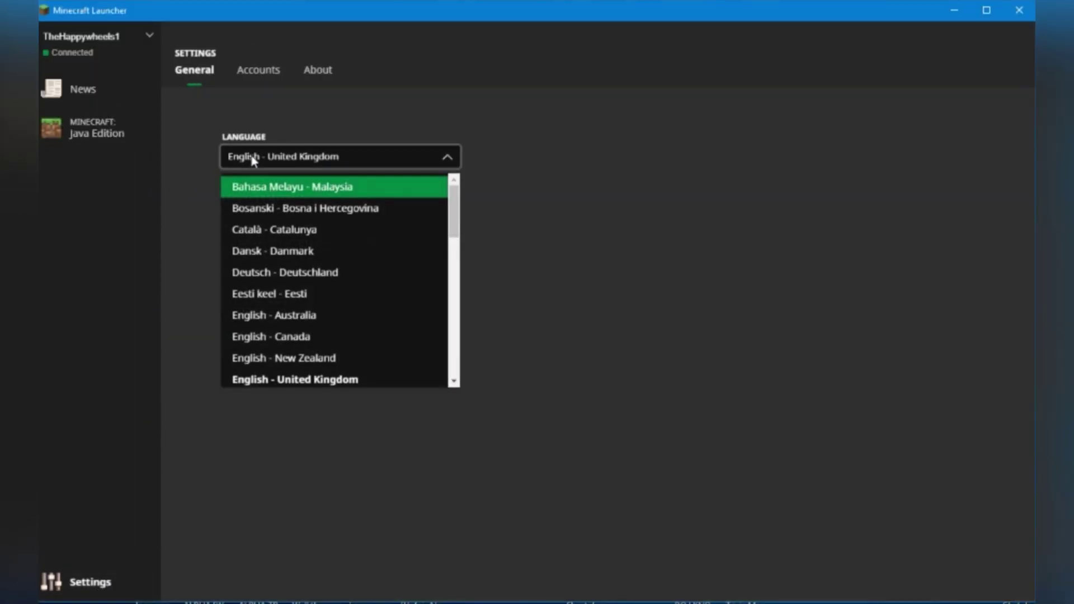
left_click(545, 207)
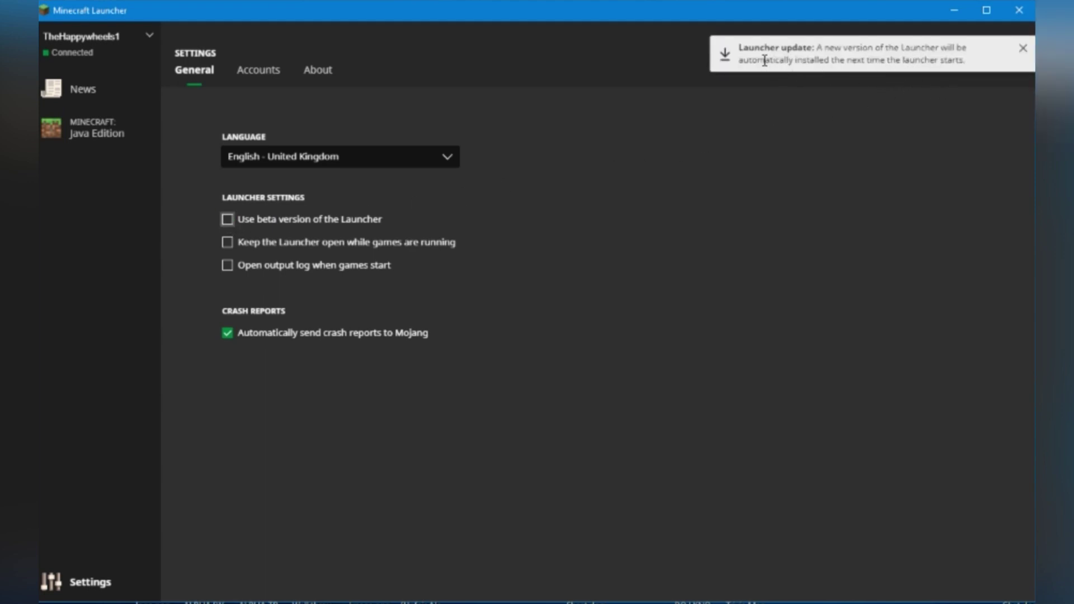
- Try turning off the beta version of the Launcher, dismiss the update notification and restore the option
left_click(252, 221)
left_click(1030, 54)
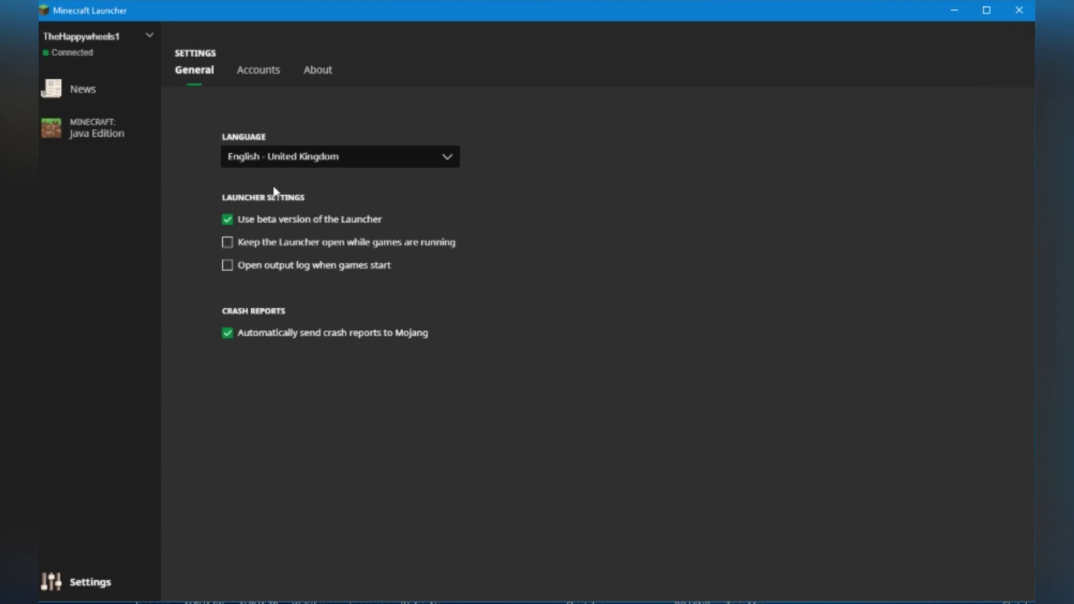
- View the accounts settings, the account menu's options and the About page
left_click(257, 70)
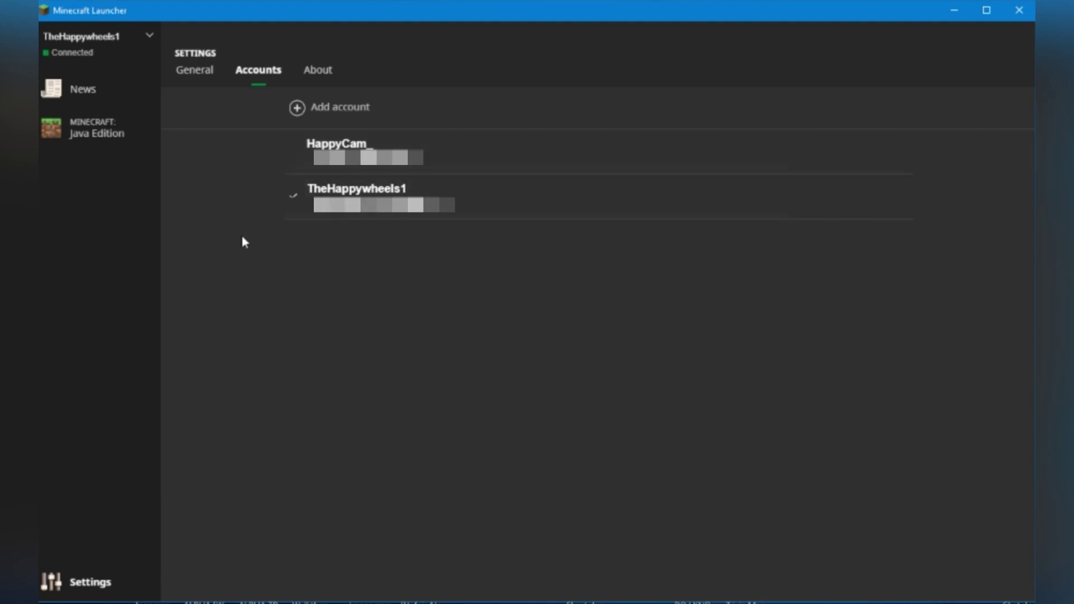
left_click(149, 35)
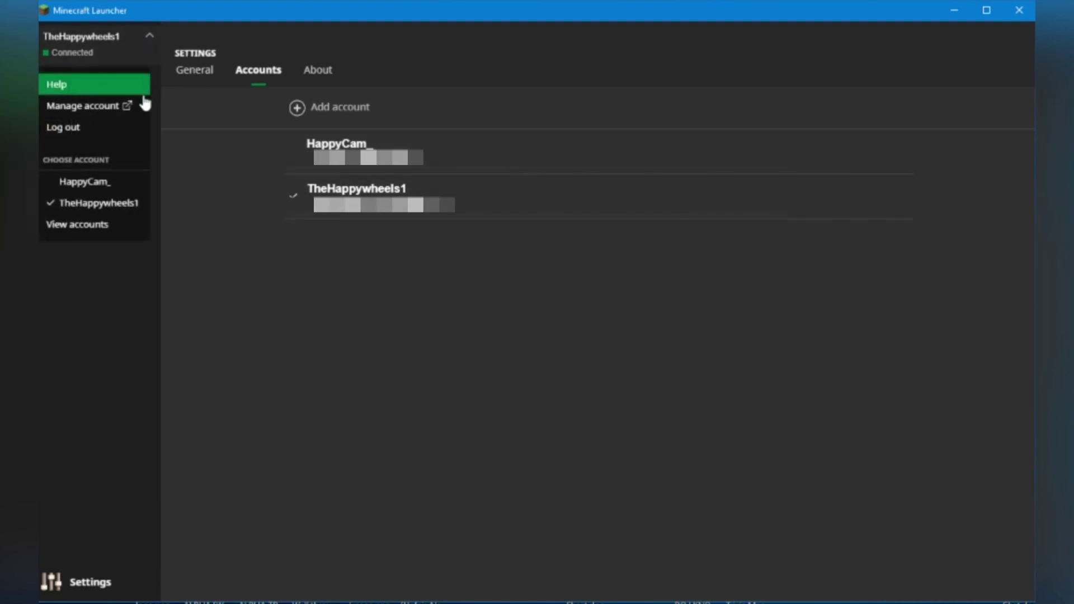
left_click(237, 348)
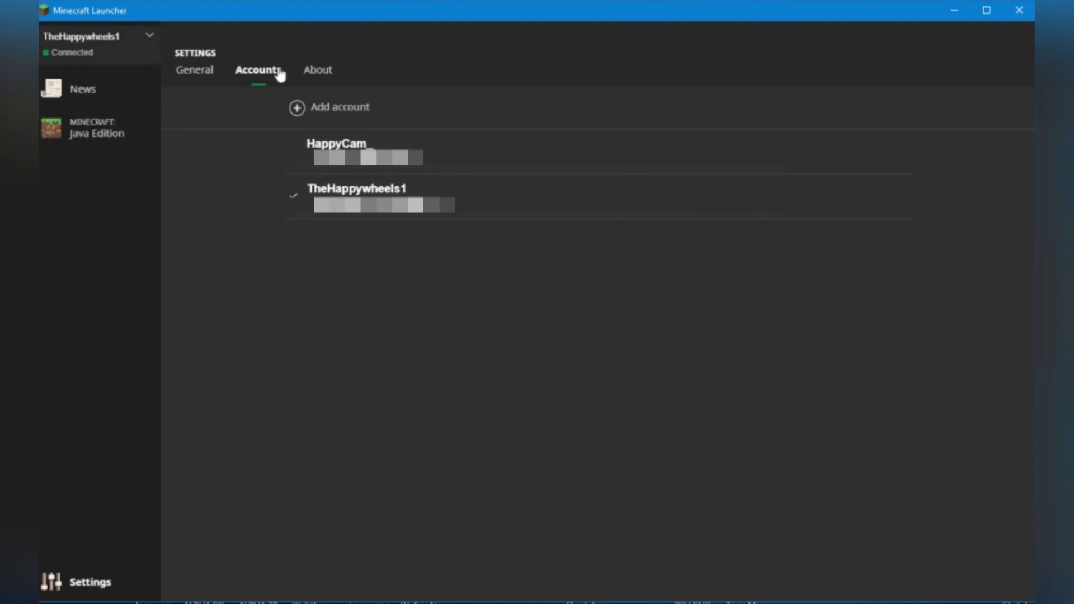
left_click(318, 70)
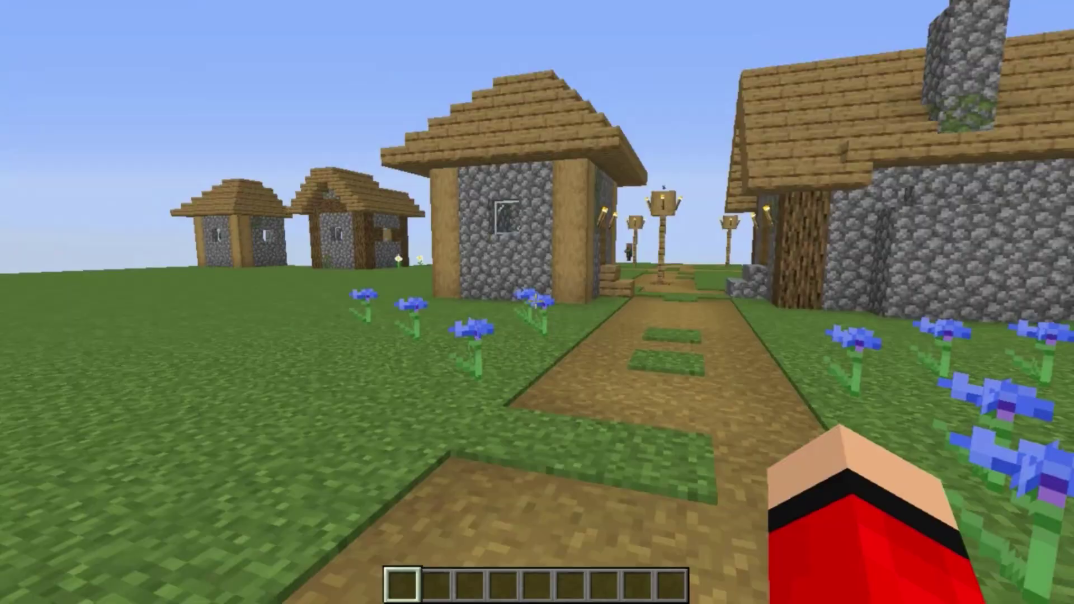
key("w")
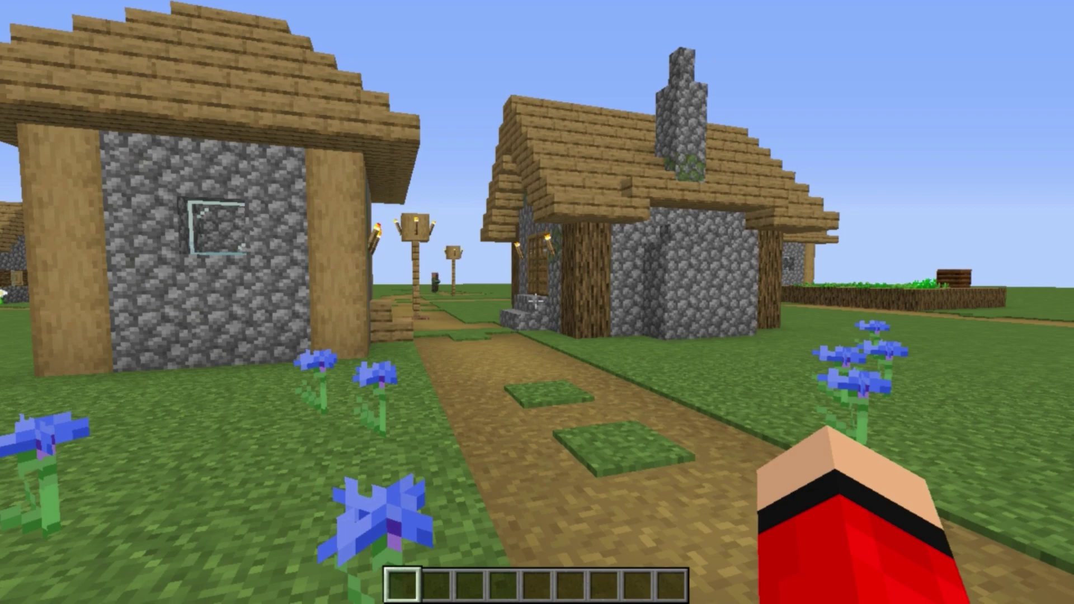
key("F5")
key("F5")
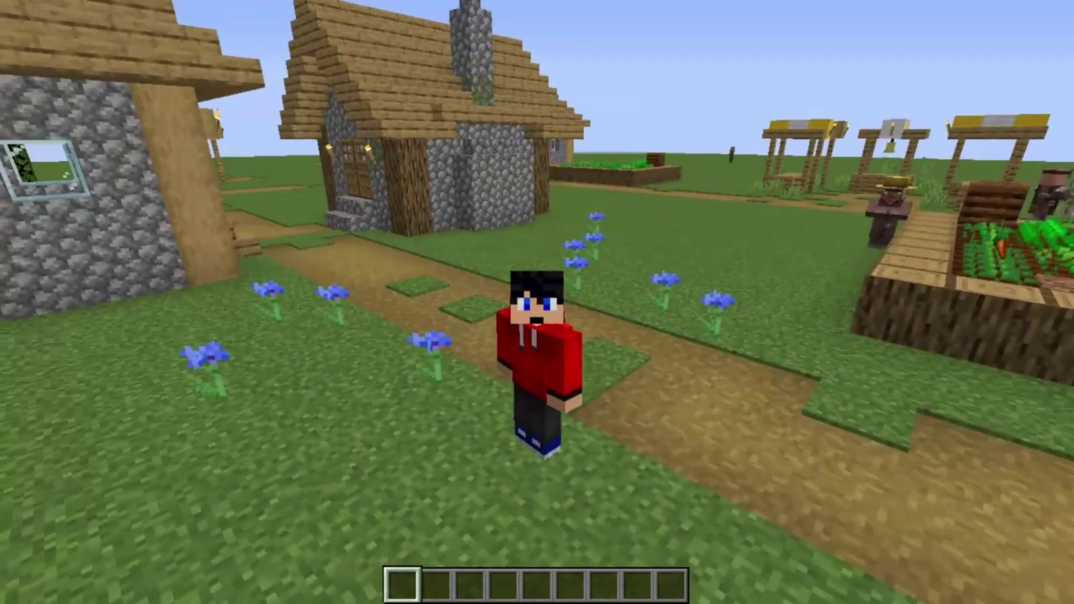
key("c")
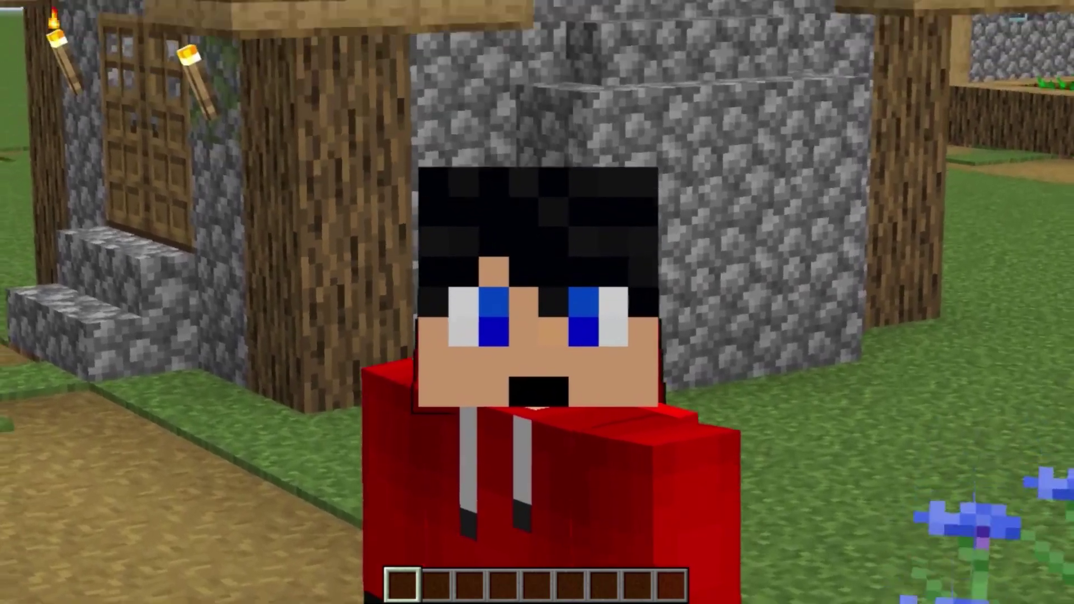
key("w")
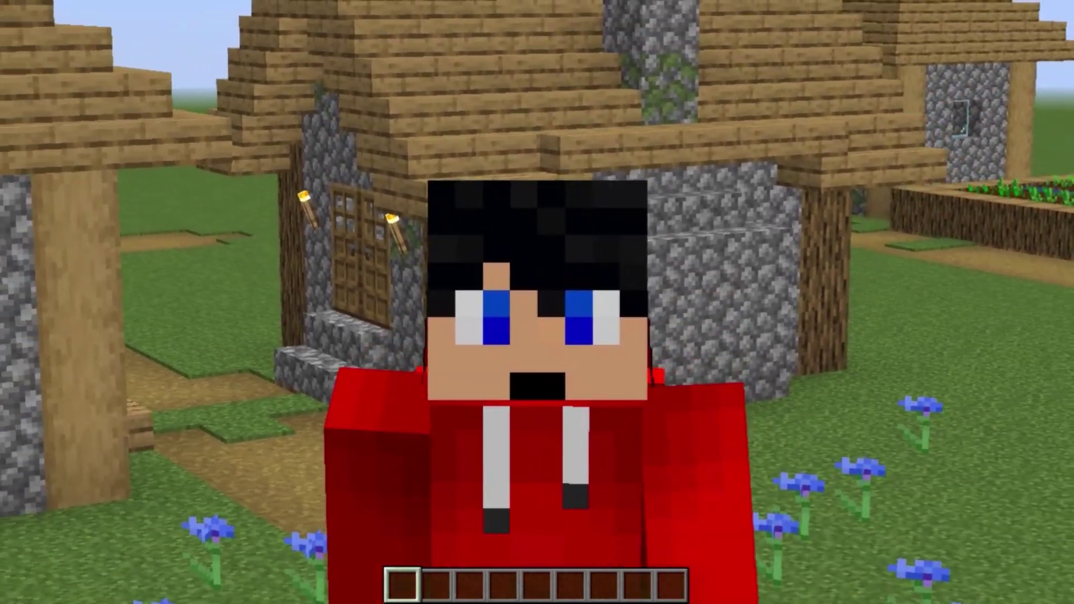